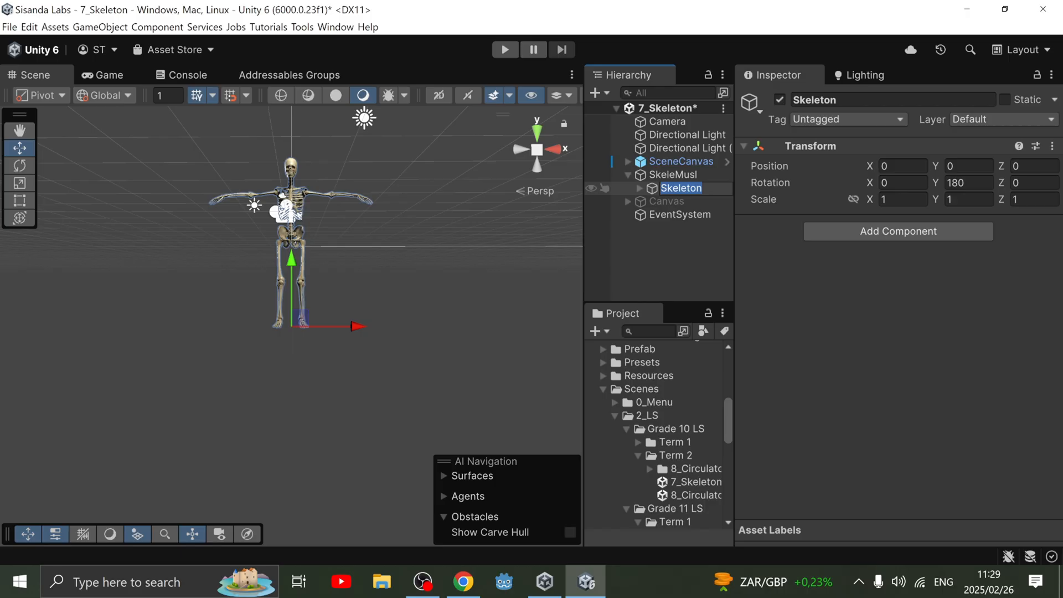
Step: Frame the Skeleton model in the scene and examine it at full-body size
double_click(653, 189)
scroll(291, 327, up, 4)
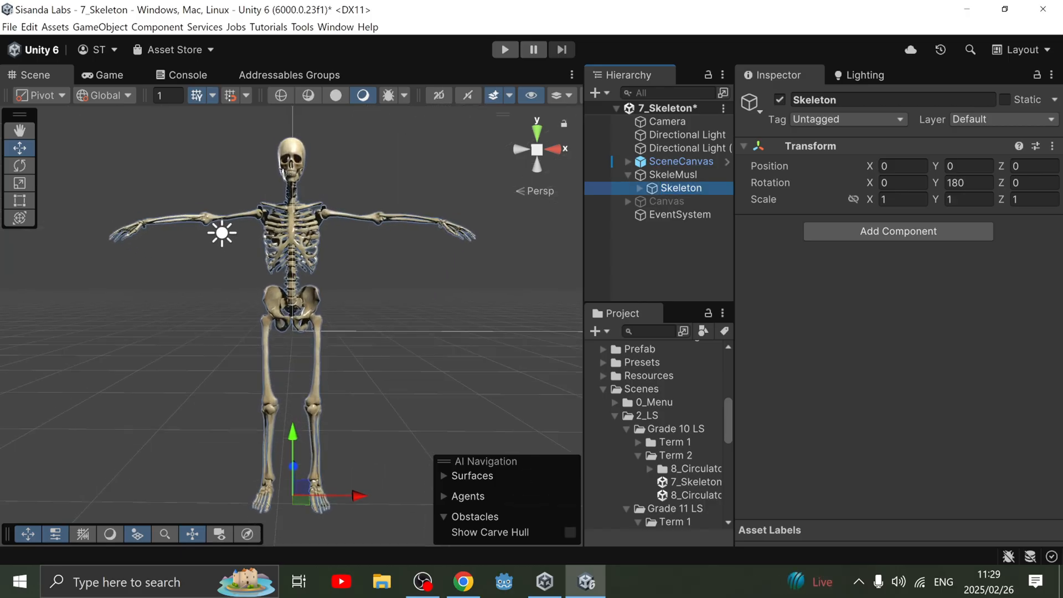
scroll(291, 327, down, 2)
scroll(291, 327, up, 3)
scroll(292, 326, down, 3)
scroll(291, 327, up, 3)
scroll(291, 327, down, 1)
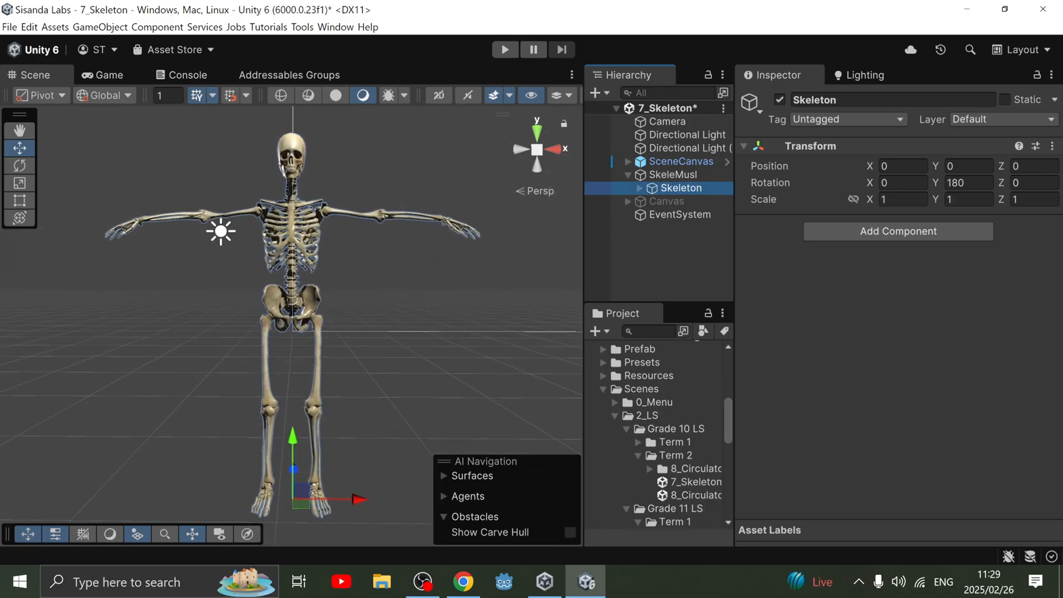
scroll(291, 326, down, 1)
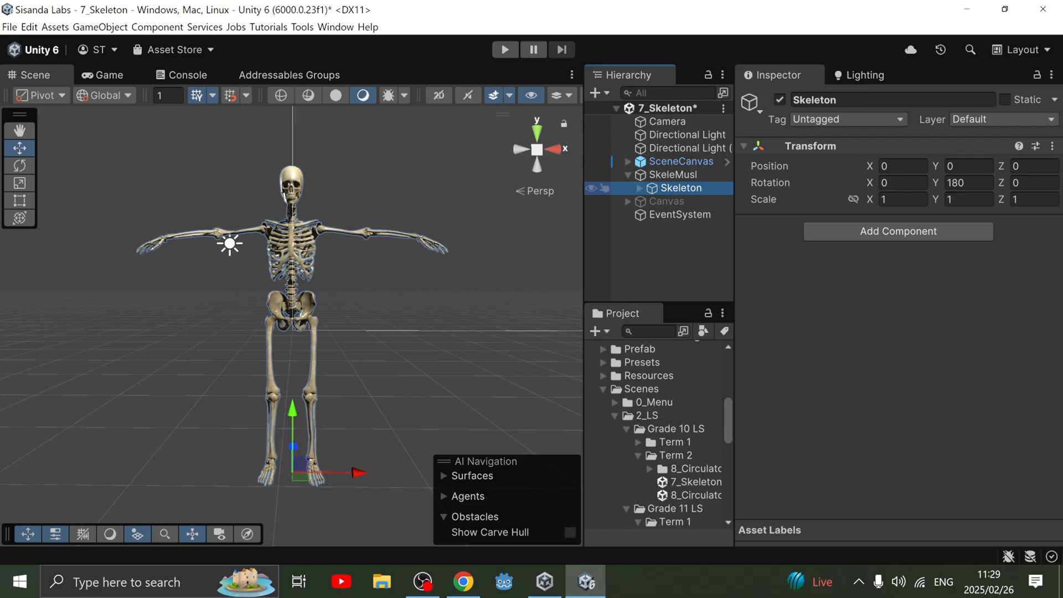
Step: Add a TextMeshPro UI button as a child of the Skeleton object, keeping the default name Button
click(640, 188)
scroll(654, 201, down, 1)
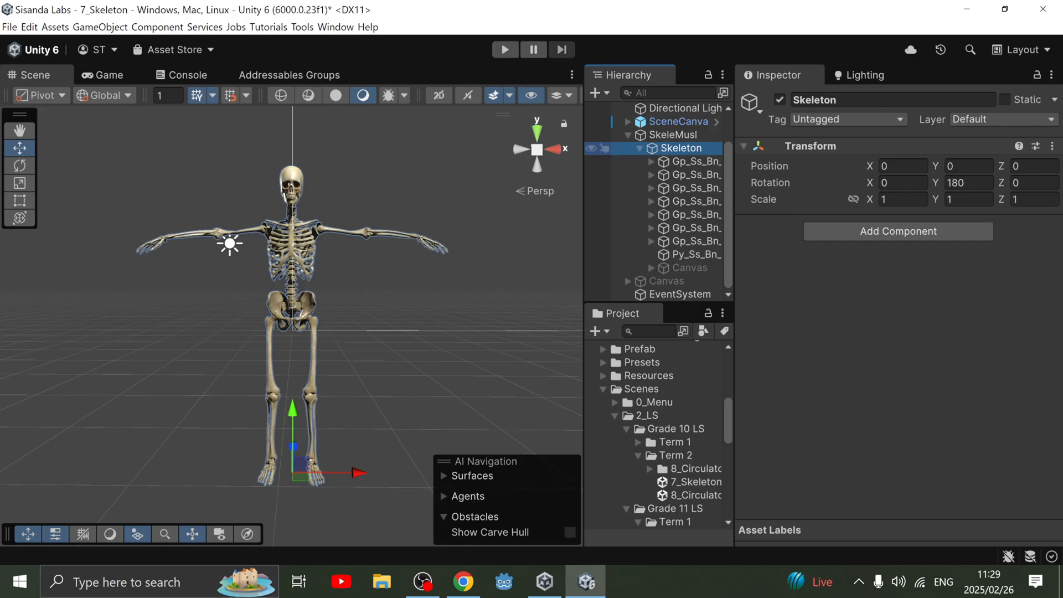
right_click(665, 148)
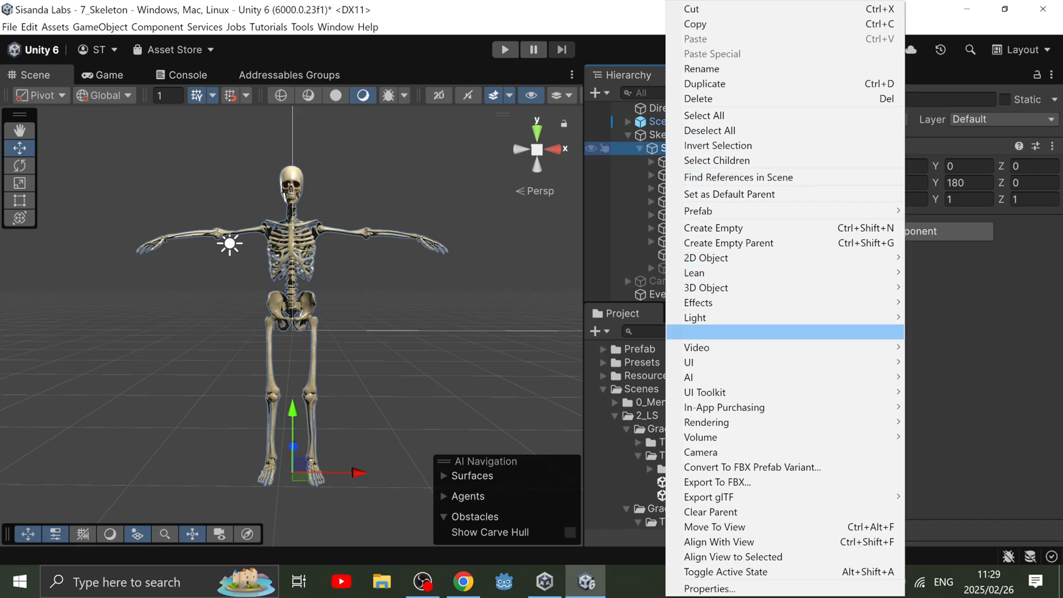
mouse_move(720, 362)
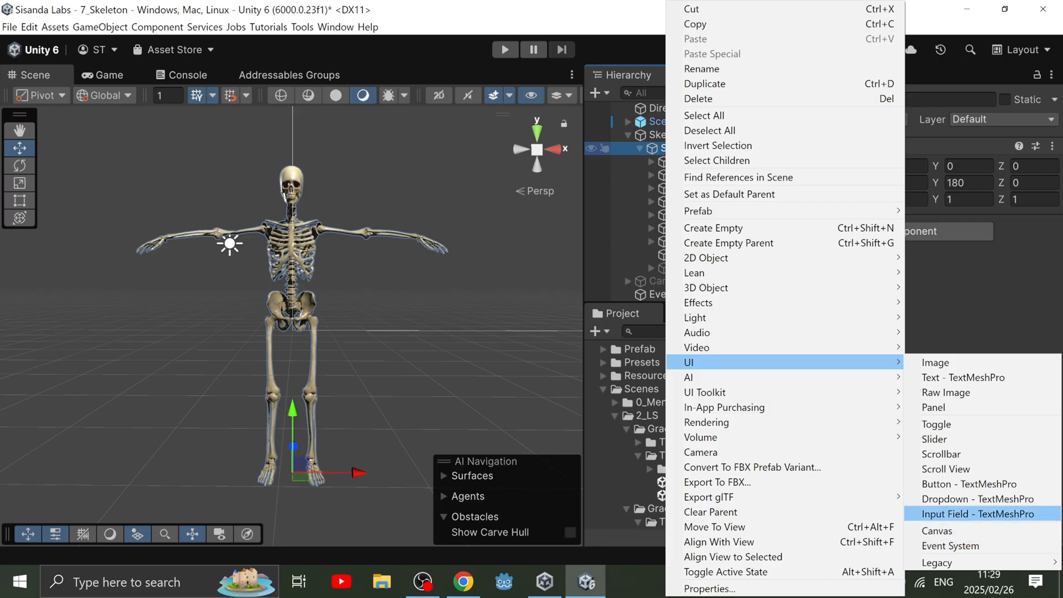
click(969, 484)
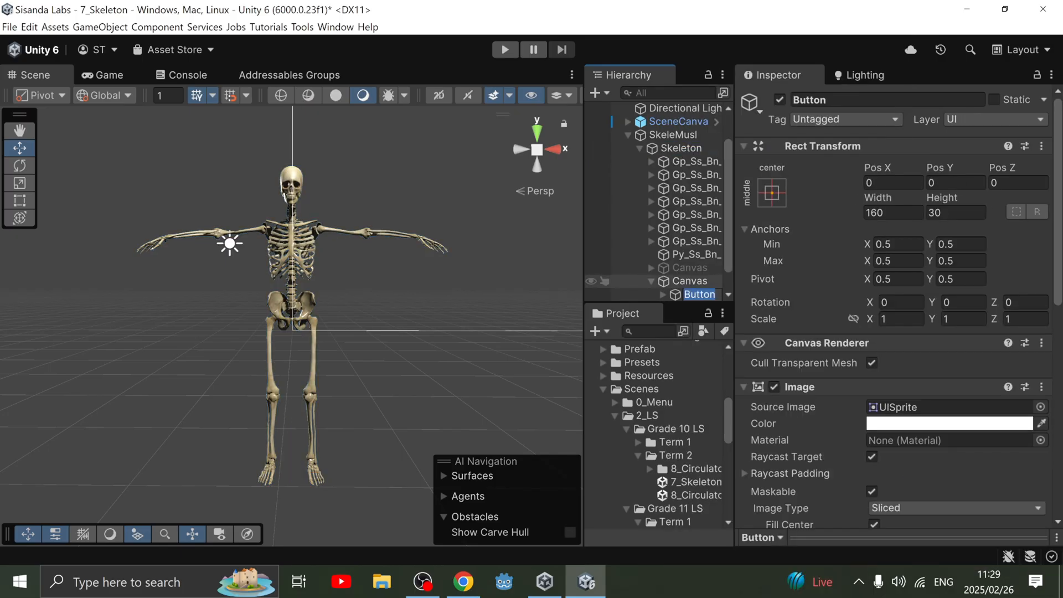
key(Return)
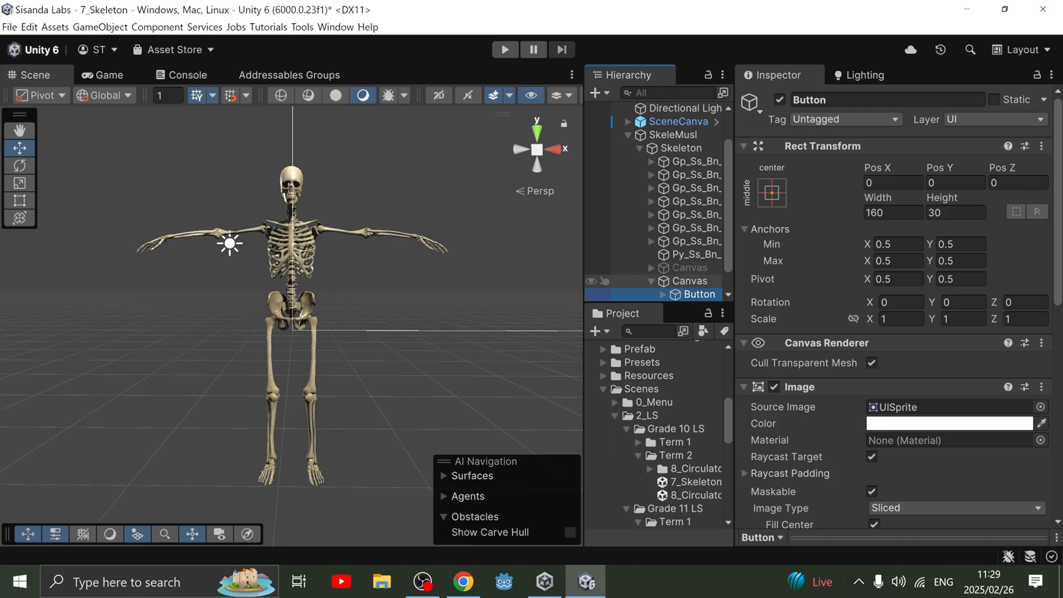
Step: Set the new button's canvas to World Space render mode and assign the scene's Camera as its event camera
click(690, 281)
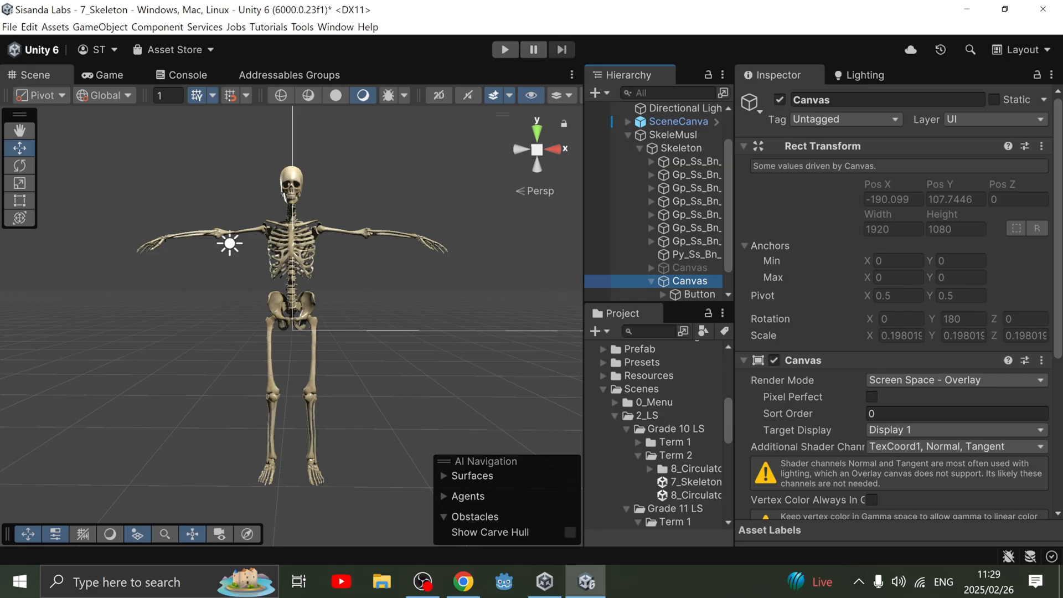
scroll(894, 310, down, 3)
scroll(665, 242, down, 1)
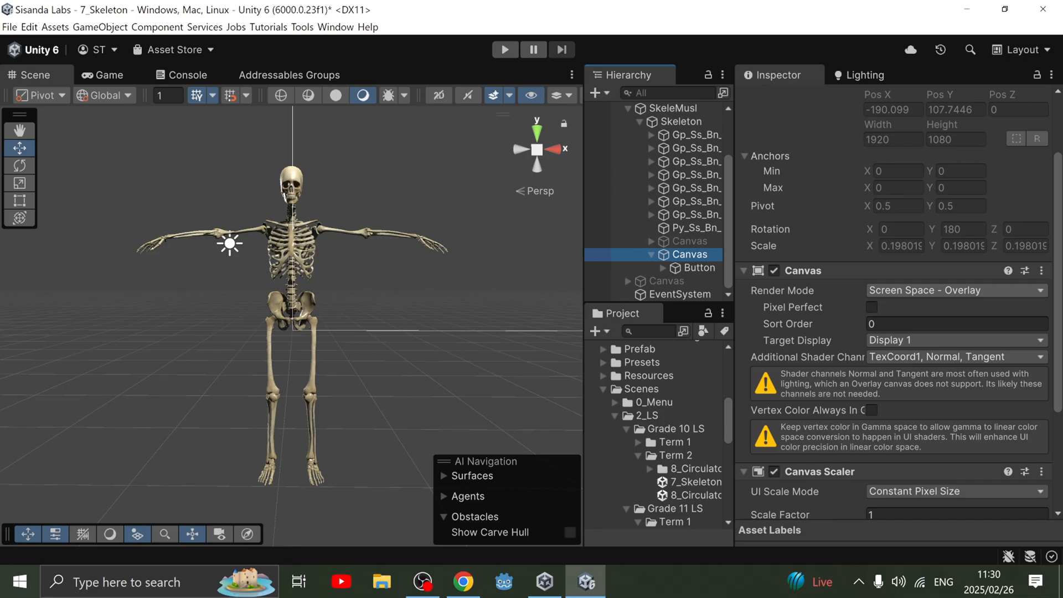
click(957, 291)
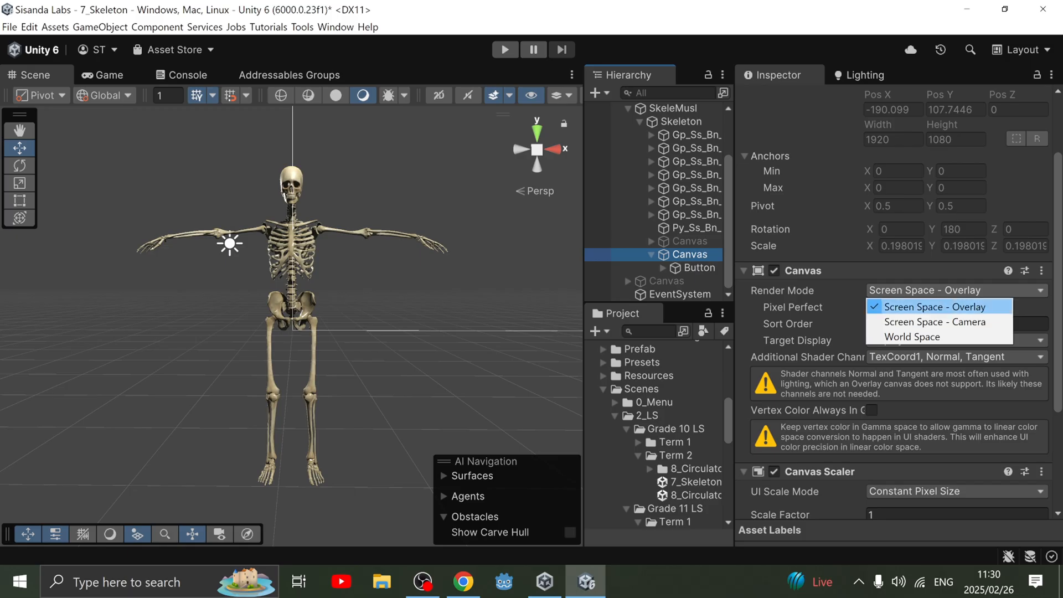
click(912, 337)
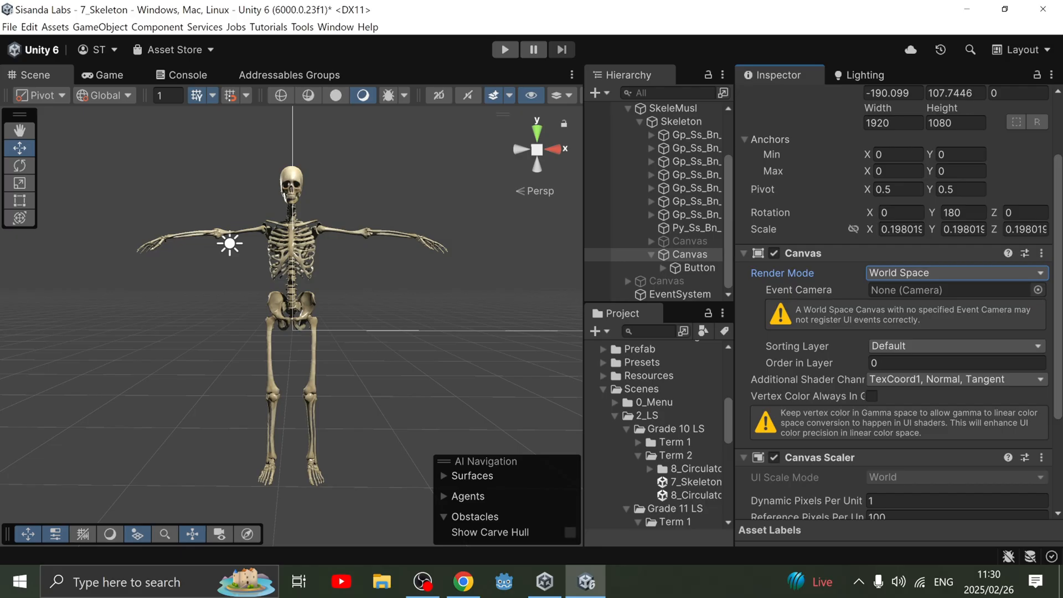
scroll(656, 199, up, 3)
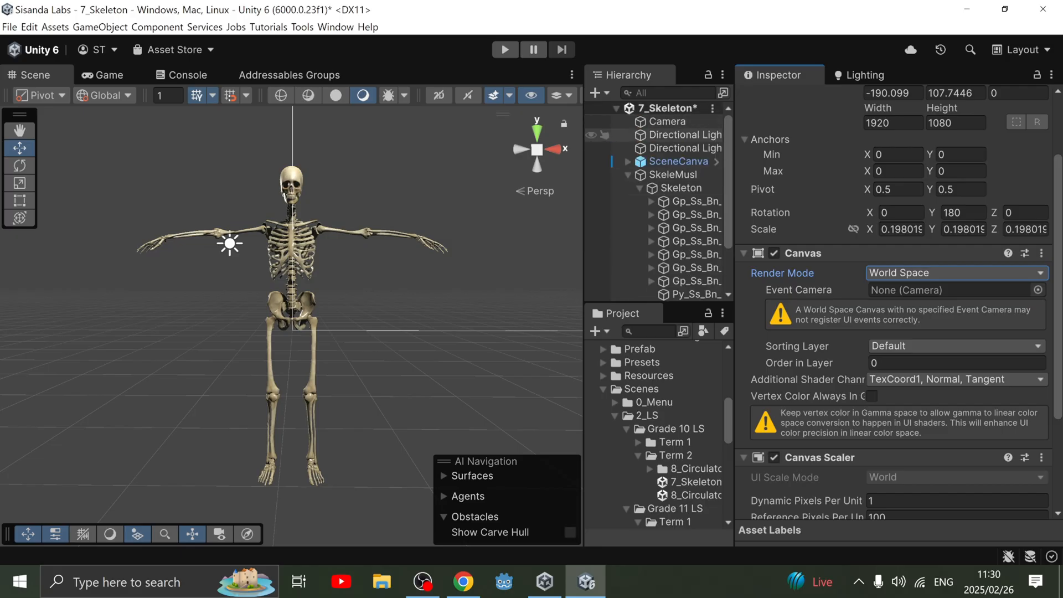
drag(667, 121, 942, 290)
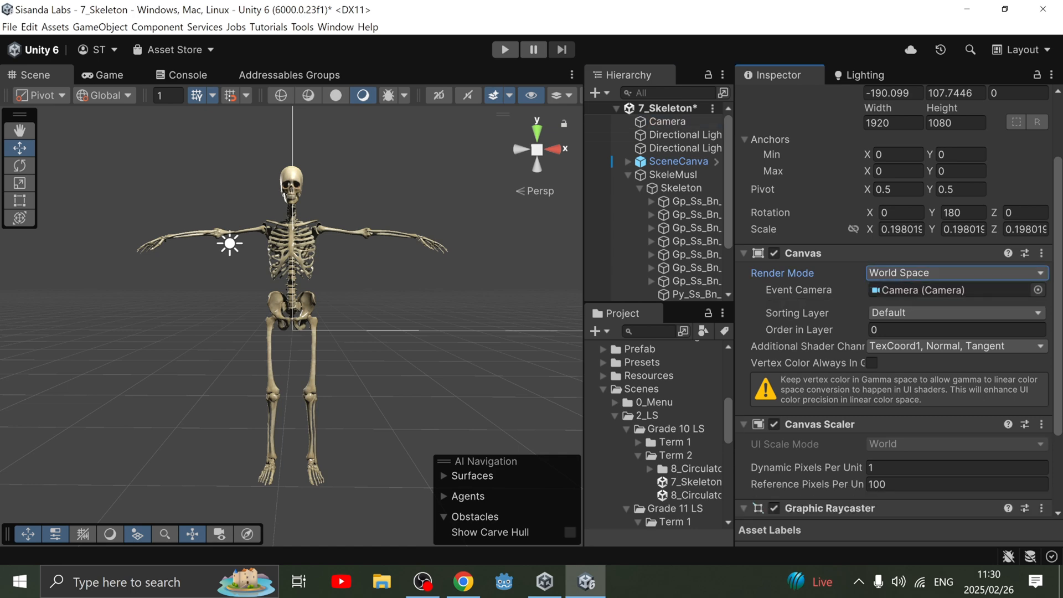
Step: Locate the new button in the scene and scale its parent canvas down uniformly to about 0.045
scroll(292, 327, up, 10)
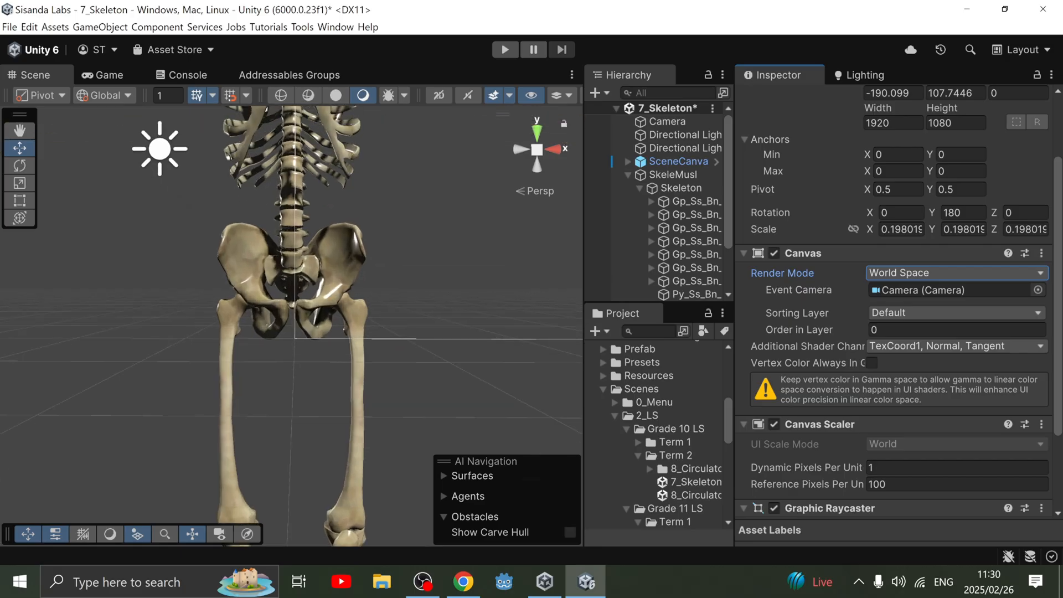
scroll(292, 327, up, 10)
scroll(292, 327, down, 15)
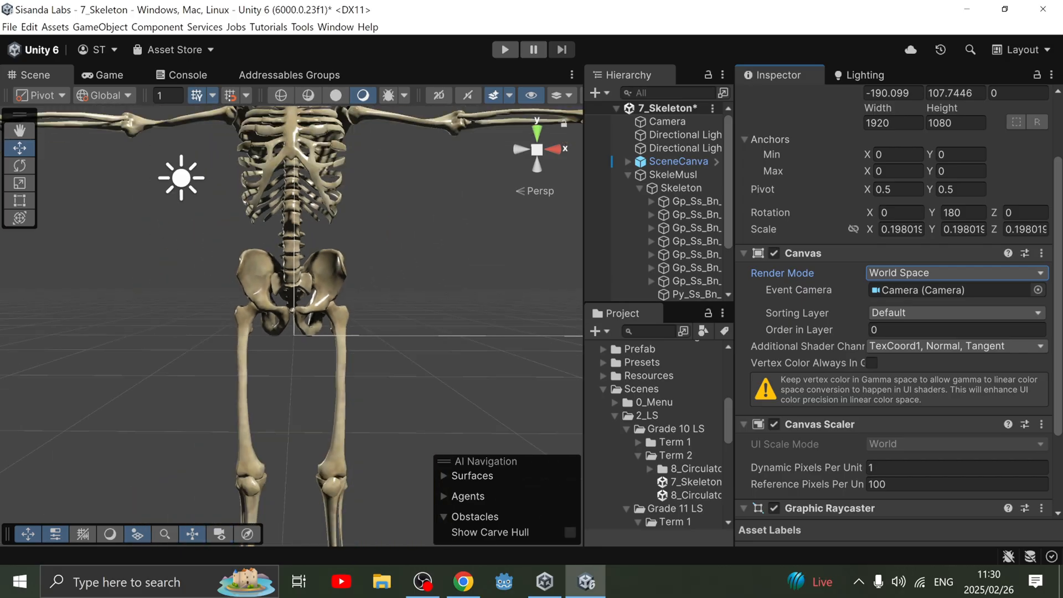
scroll(292, 327, down, 20)
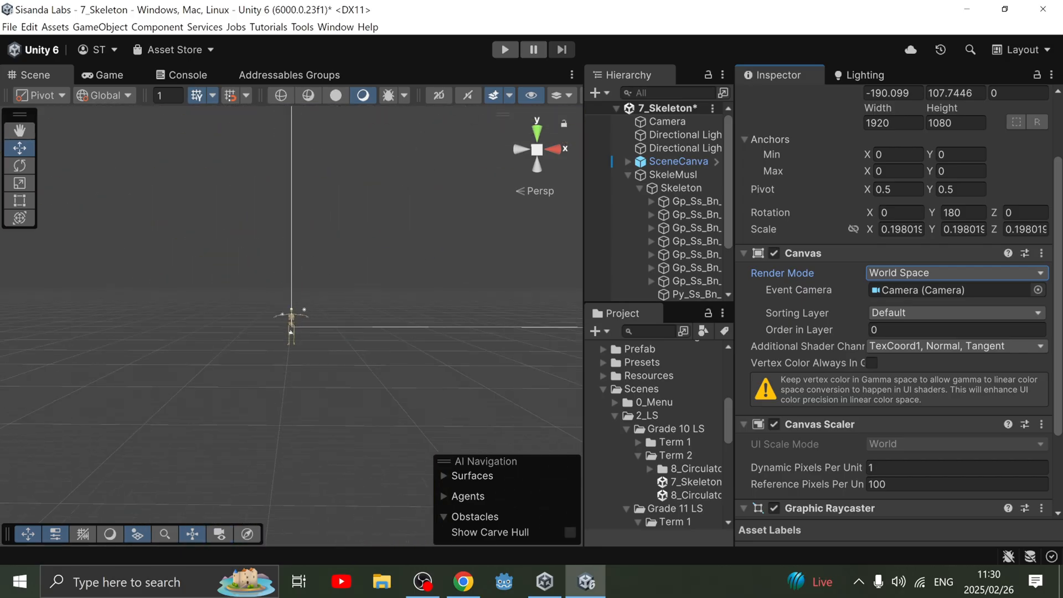
scroll(291, 332, up, 2)
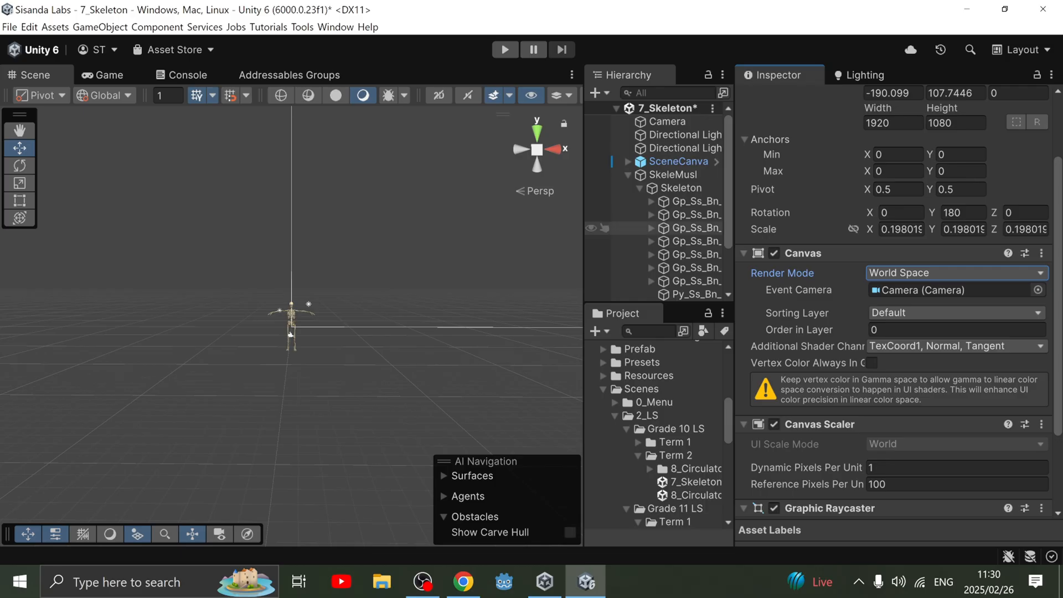
scroll(653, 260, down, 3)
double_click(699, 268)
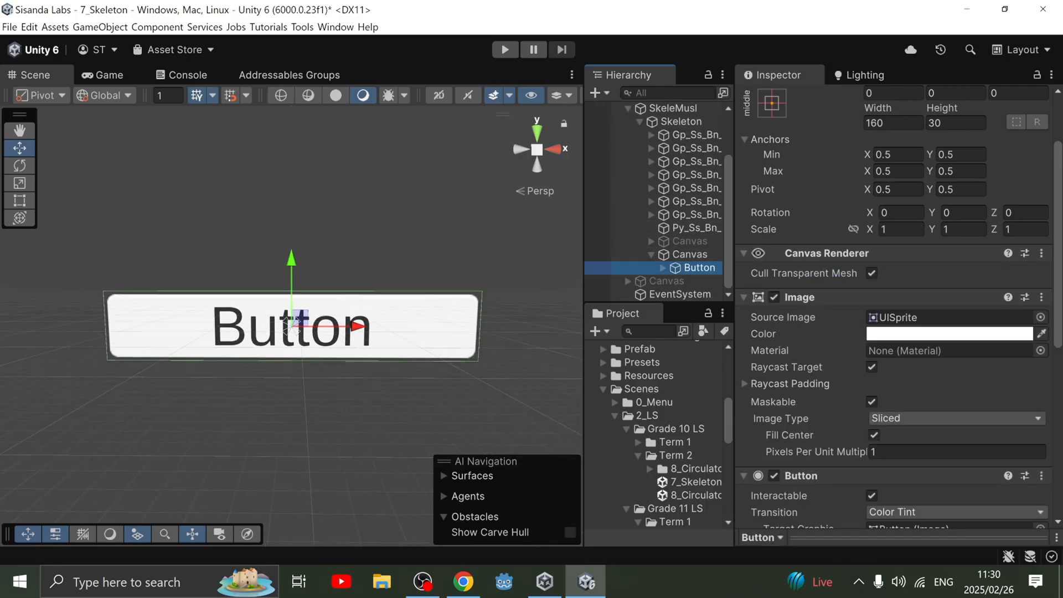
scroll(293, 324, down, 8)
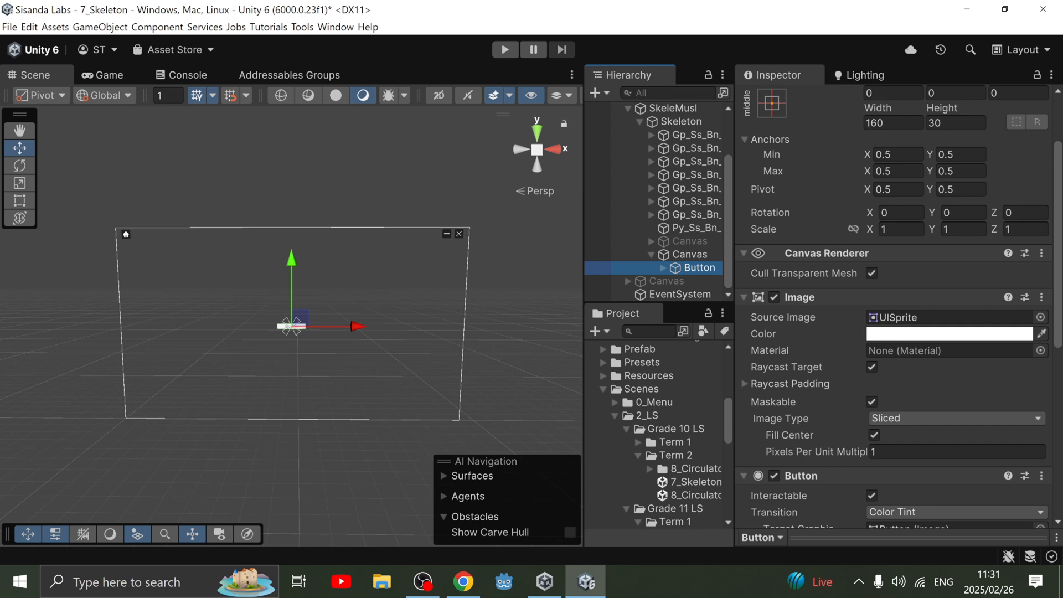
click(689, 254)
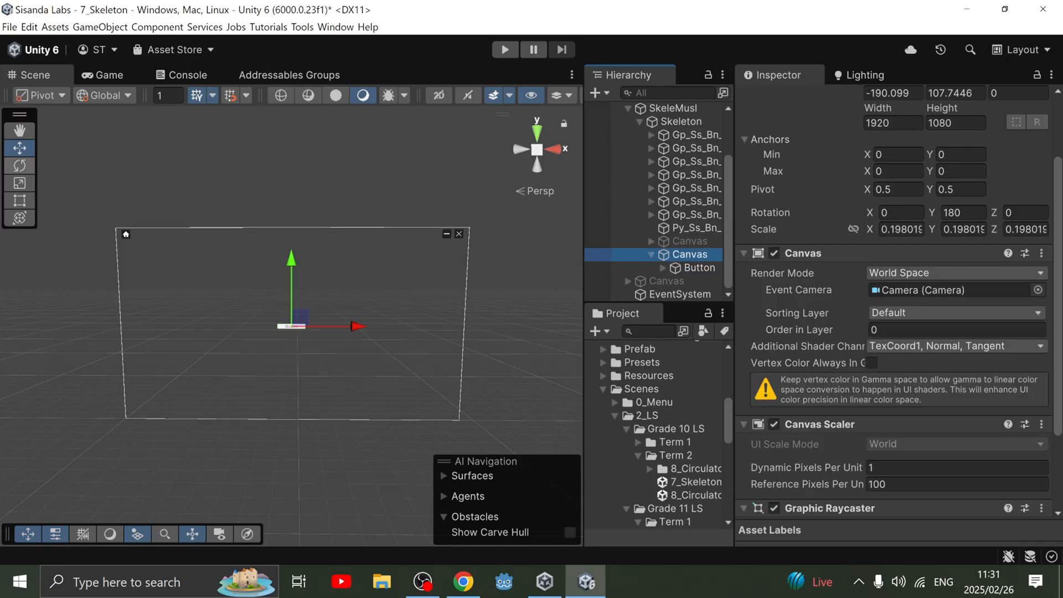
click(20, 183)
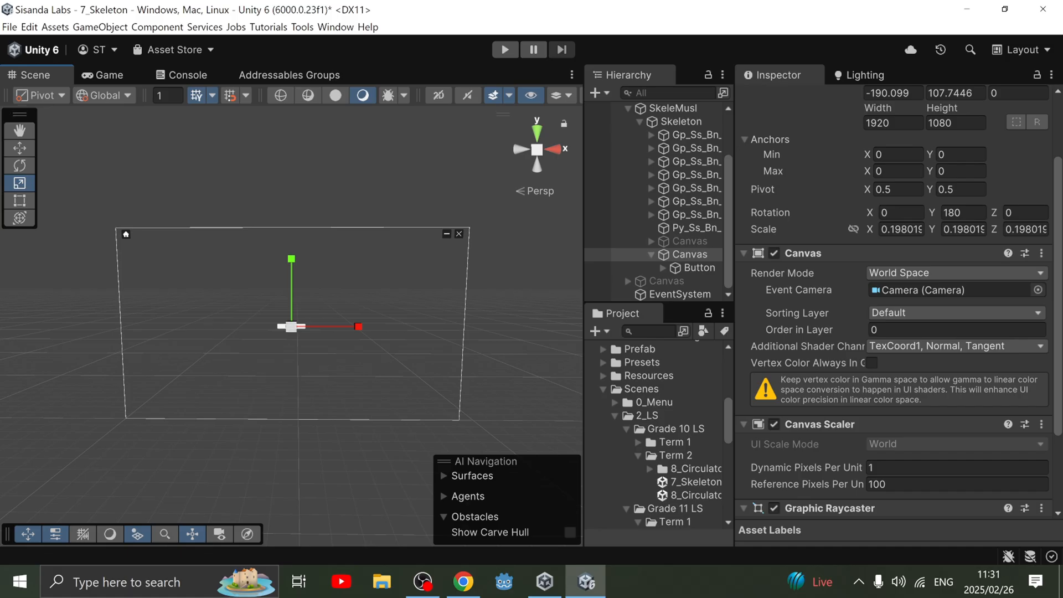
drag(291, 326, 248, 332)
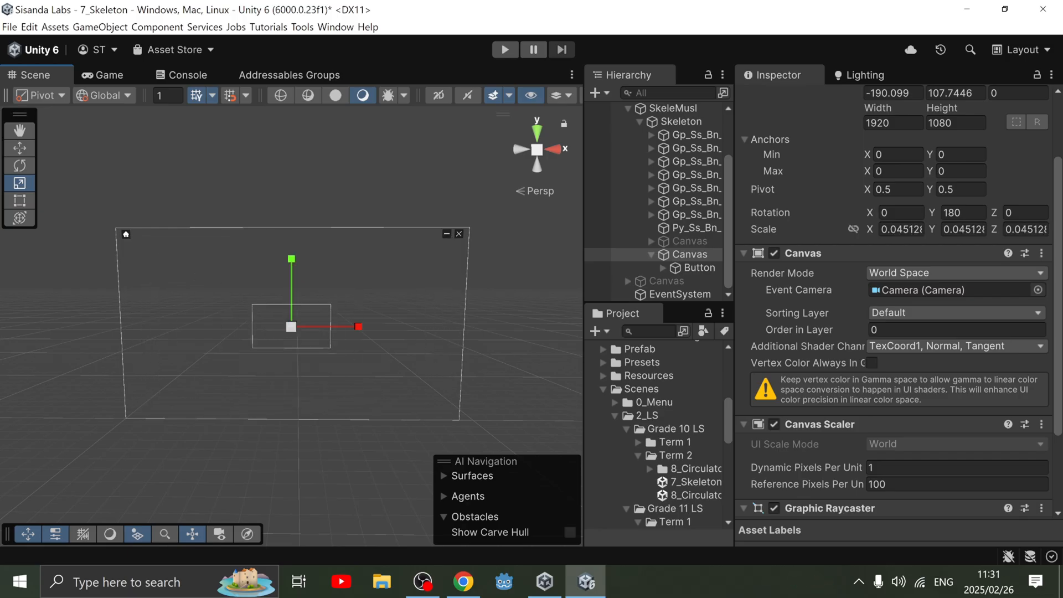
Step: Move the button's canvas close to the skeleton, at Pos X 0.5 and Pos Y 0.8
key(w)
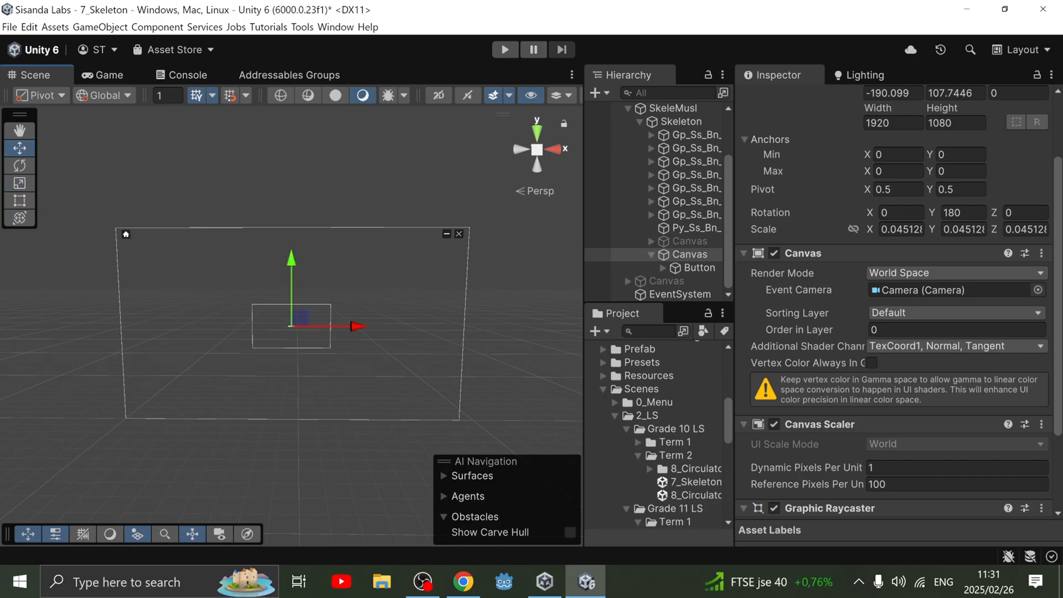
drag(333, 326, 161, 326)
drag(117, 264, 122, 355)
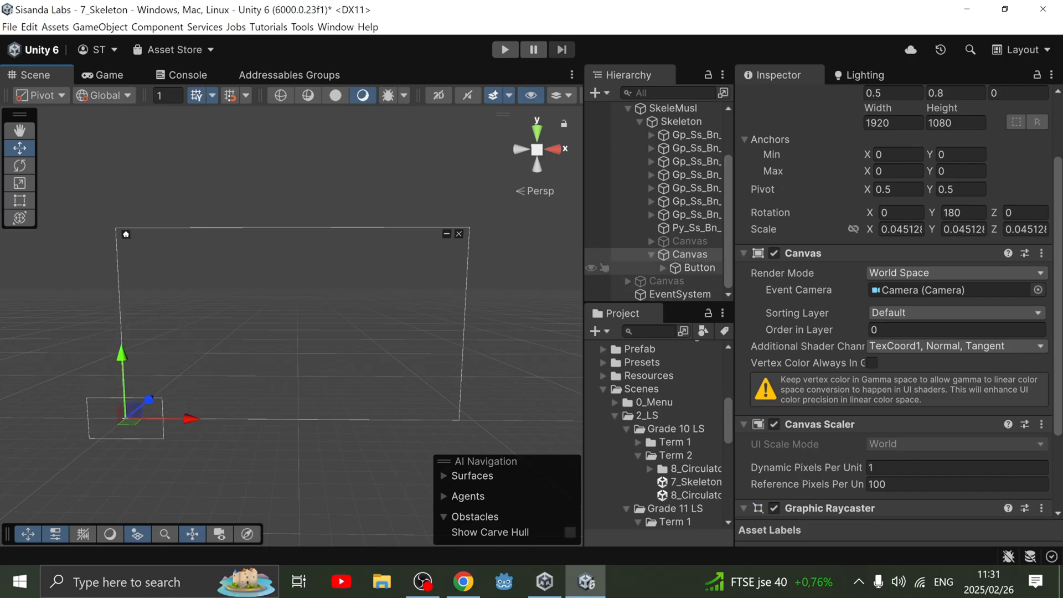
Step: Frame the button and scale its parent canvas down uniformly to about 0.0128
double_click(699, 268)
scroll(319, 334, up, 1)
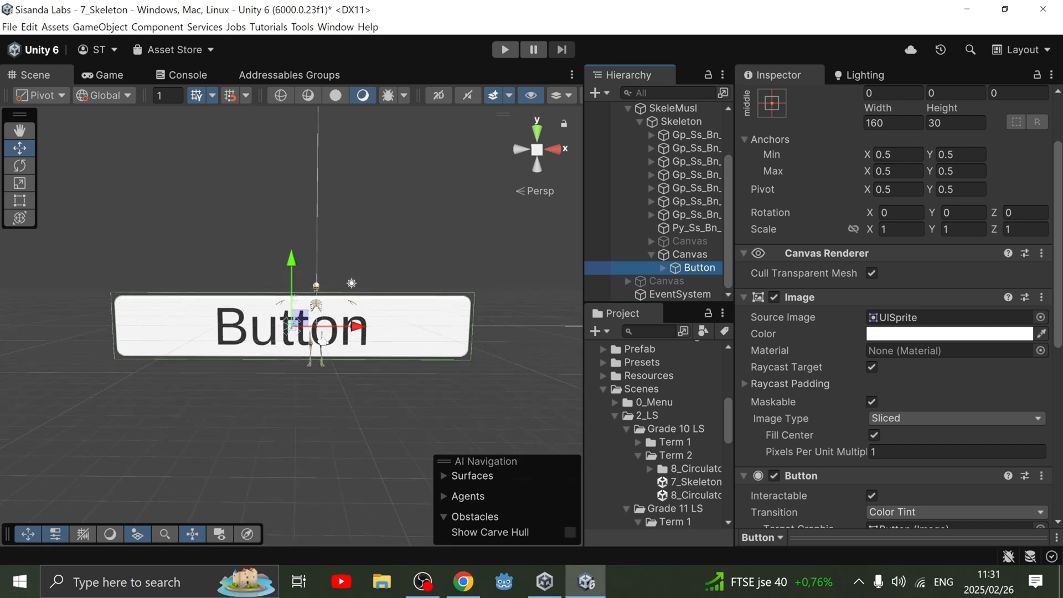
scroll(320, 333, down, 20)
scroll(319, 334, down, 5)
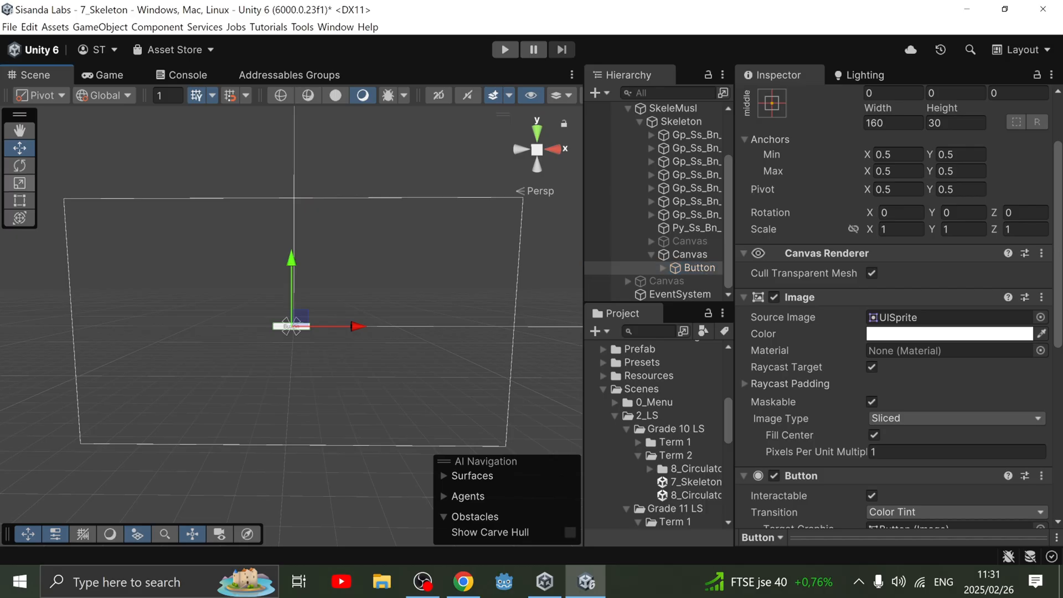
click(19, 183)
drag(290, 327, 286, 327)
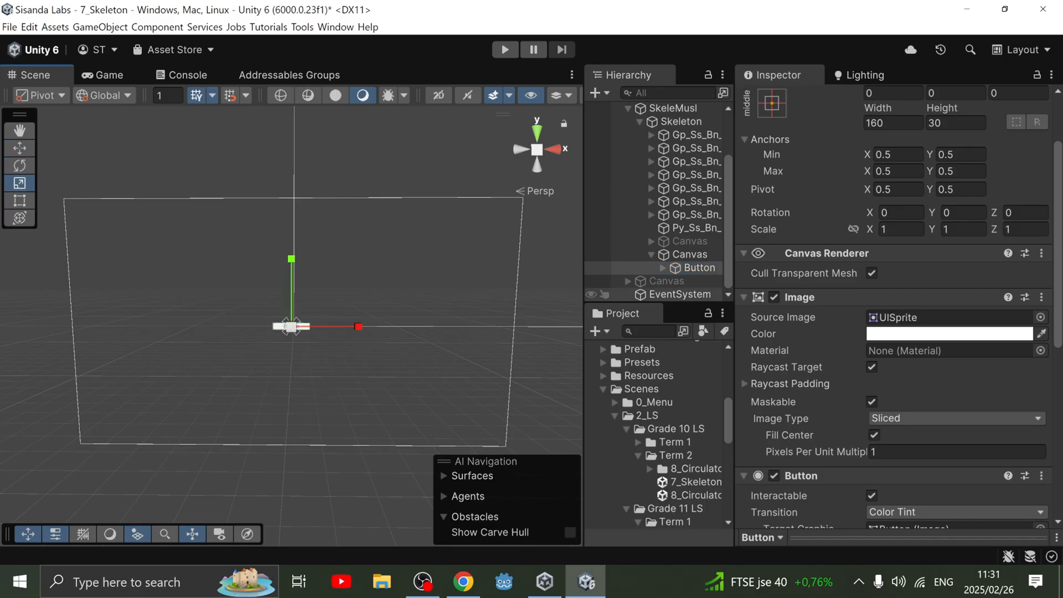
click(688, 254)
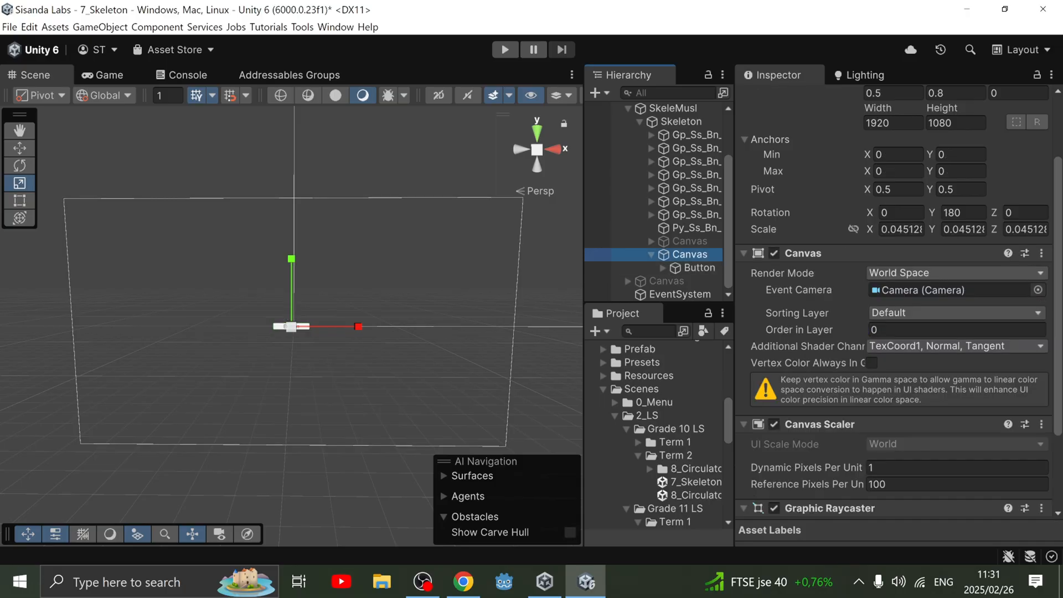
drag(291, 326, 252, 329)
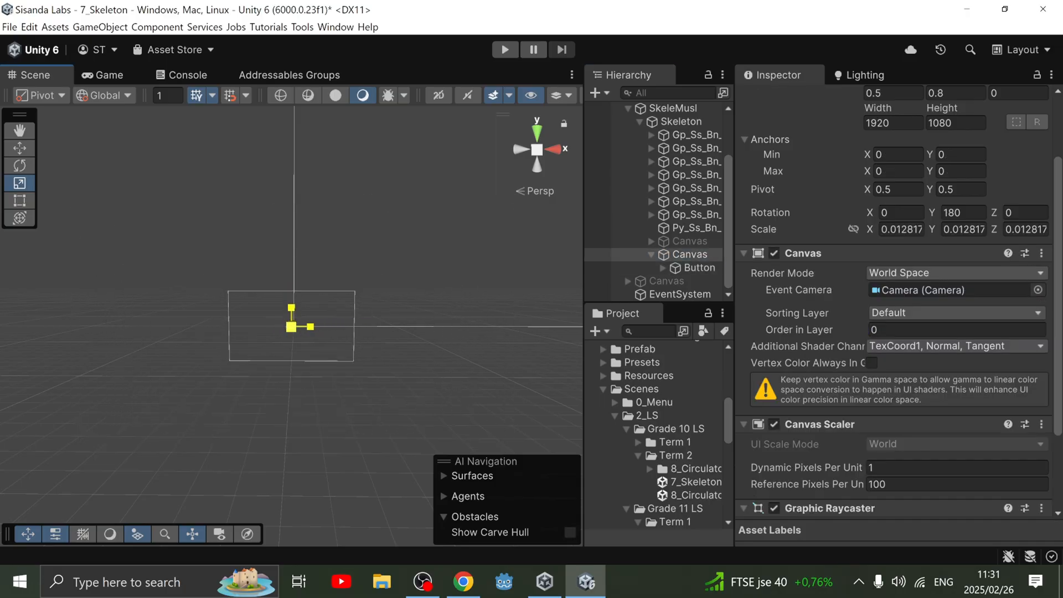
Step: Scale the button's canvas down further to about 0.0024 so it suits the skeleton's size
scroll(291, 327, up, 15)
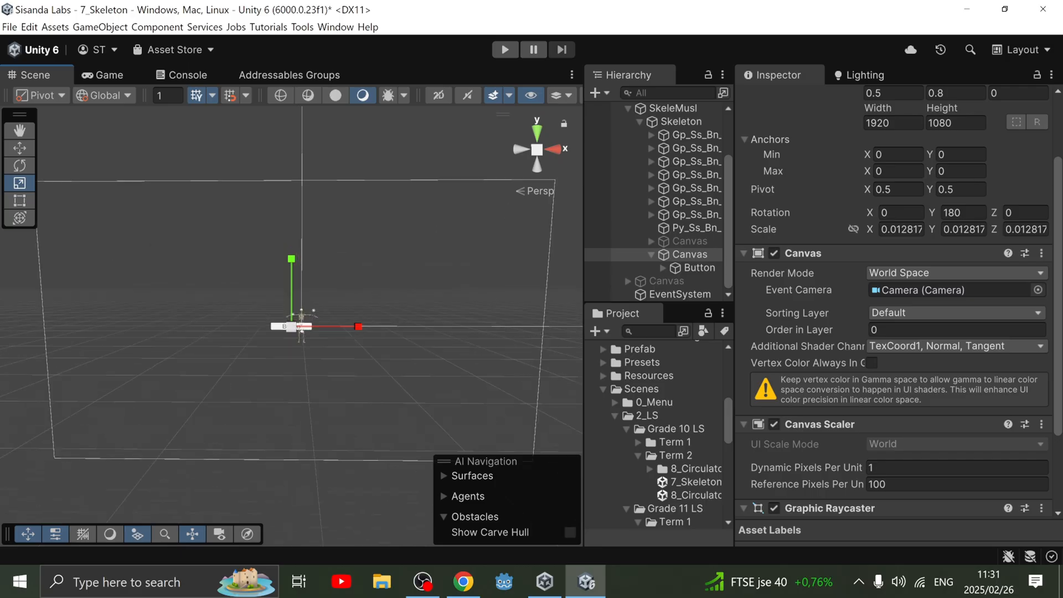
scroll(299, 328, up, 5)
mouse_move(291, 327)
mouse_down()
mouse_move(257, 328)
mouse_move(285, 327)
mouse_move(270, 327)
mouse_up()
scroll(291, 326, up, 8)
scroll(291, 327, up, 3)
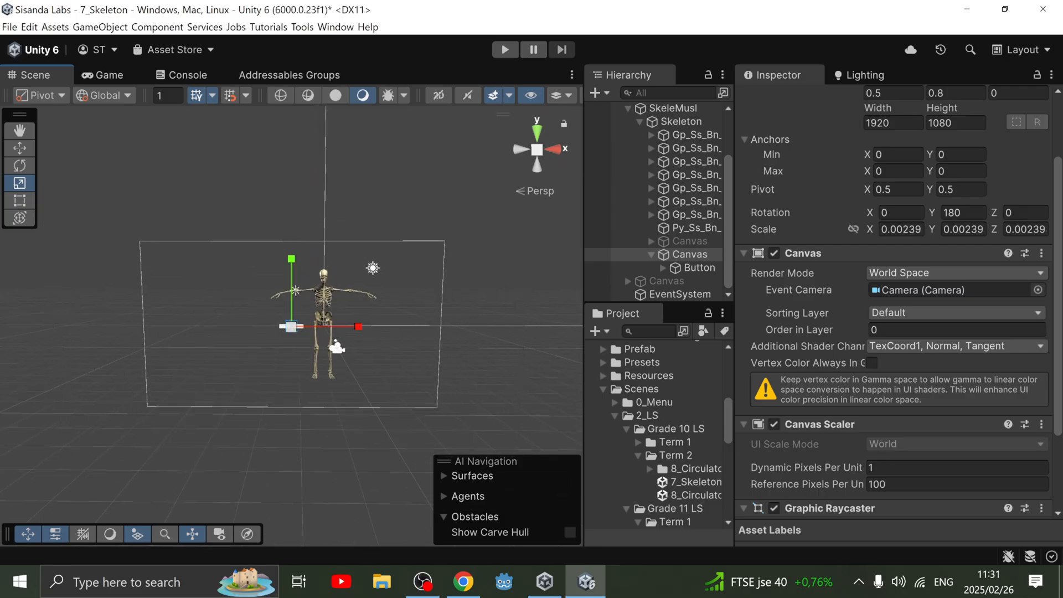
Step: Move the button's canvas onto the skeleton, to about Pos X 0.03 and Pos Z 0.005
click(19, 148)
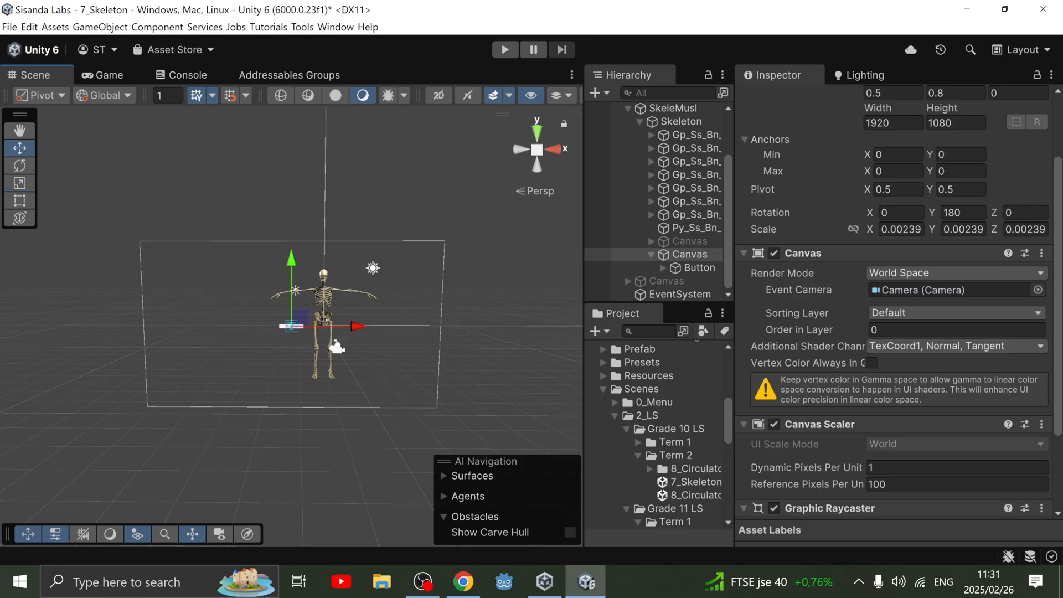
drag(355, 318, 369, 338)
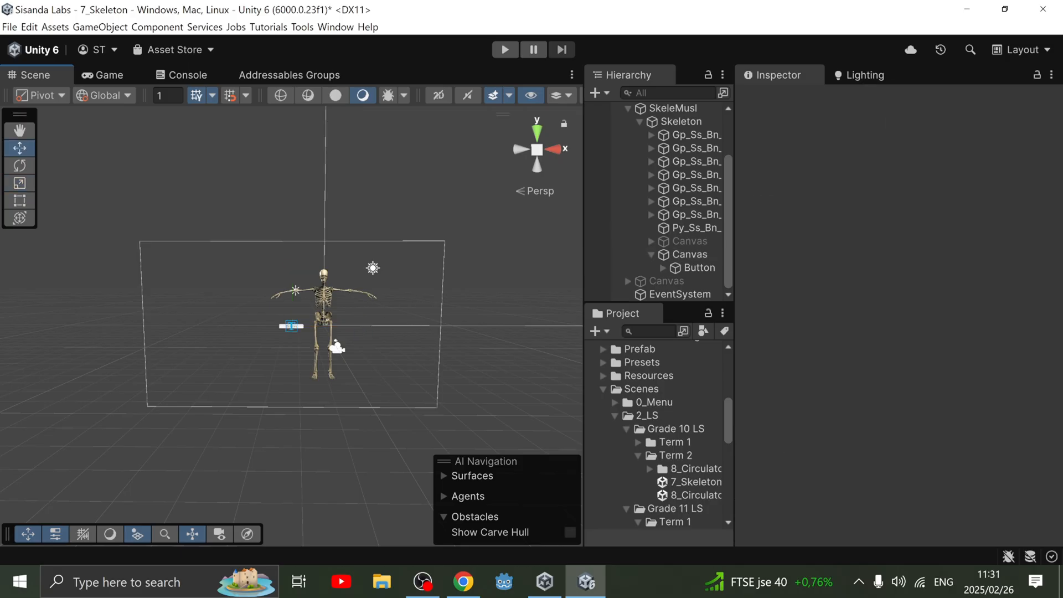
click(690, 254)
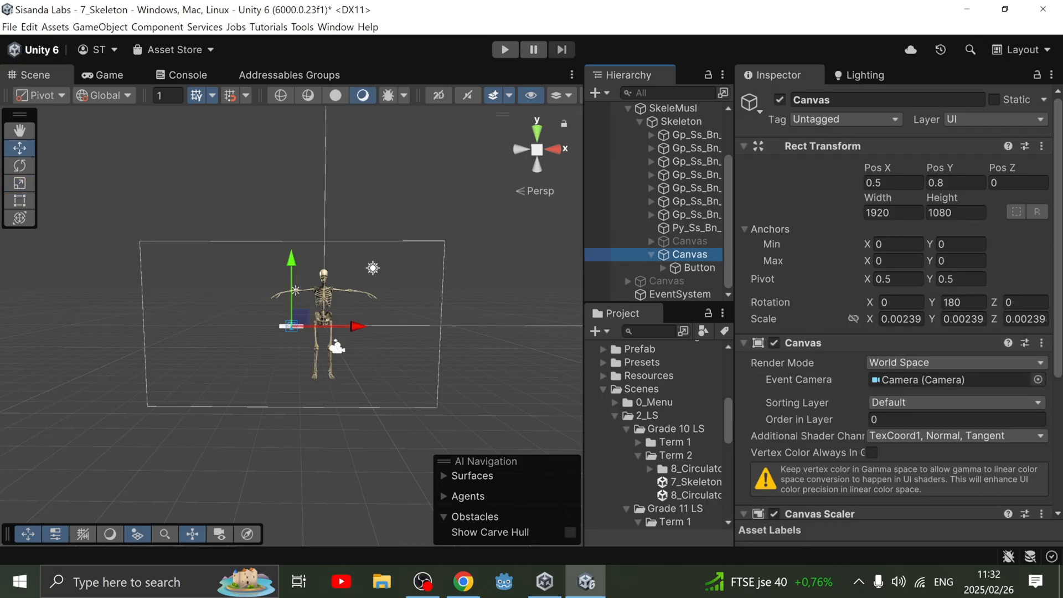
drag(354, 326, 385, 326)
scroll(386, 326, up, 4)
right_drag(385, 326, 543, 326)
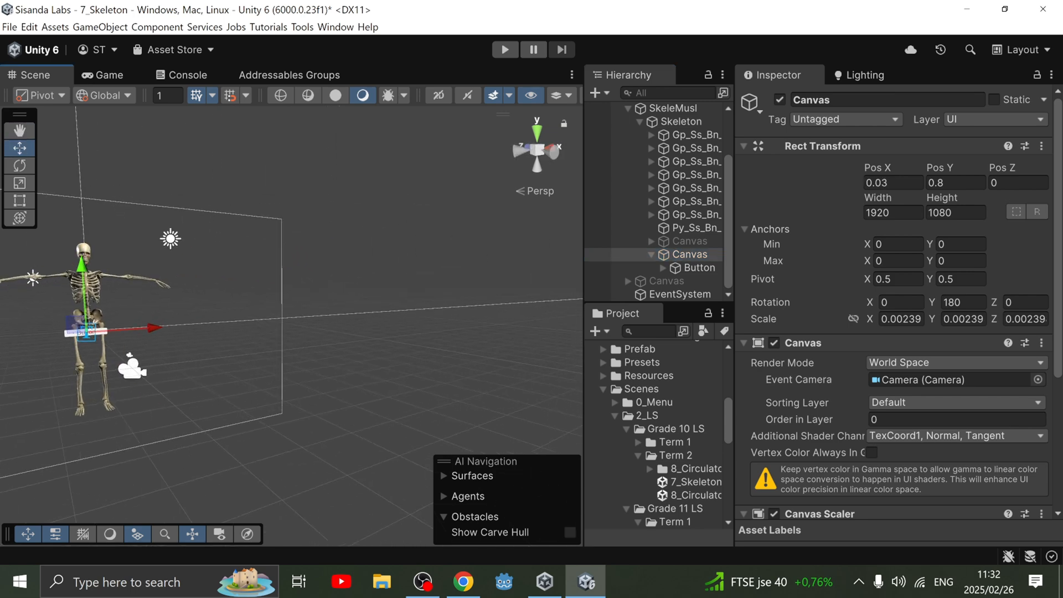
middle_drag(421, 326, 523, 327)
middle_drag(355, 326, 524, 354)
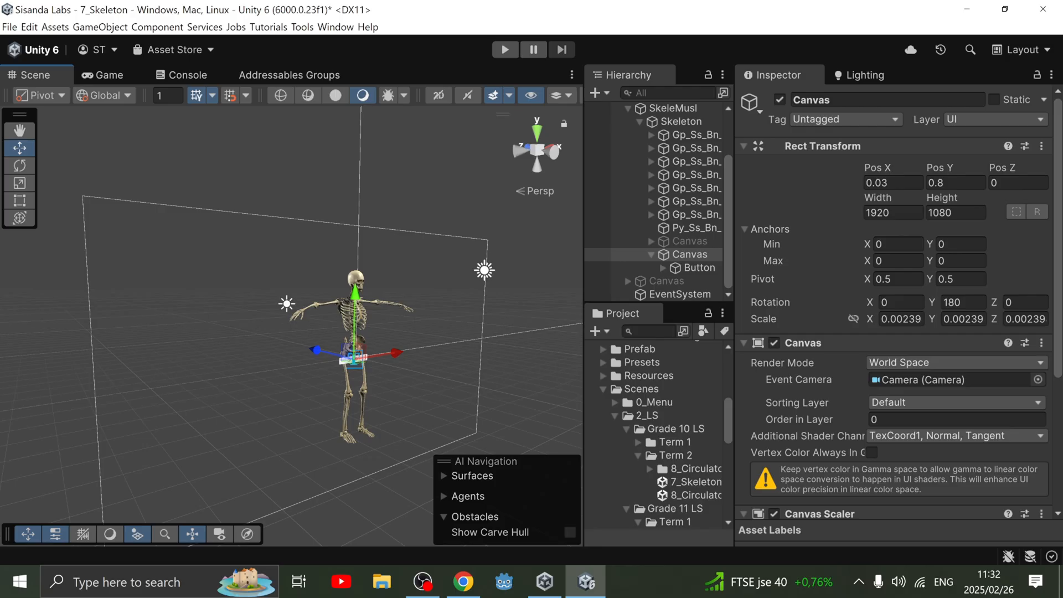
drag(316, 350, 316, 350)
alt+drag(388, 332, 321, 330)
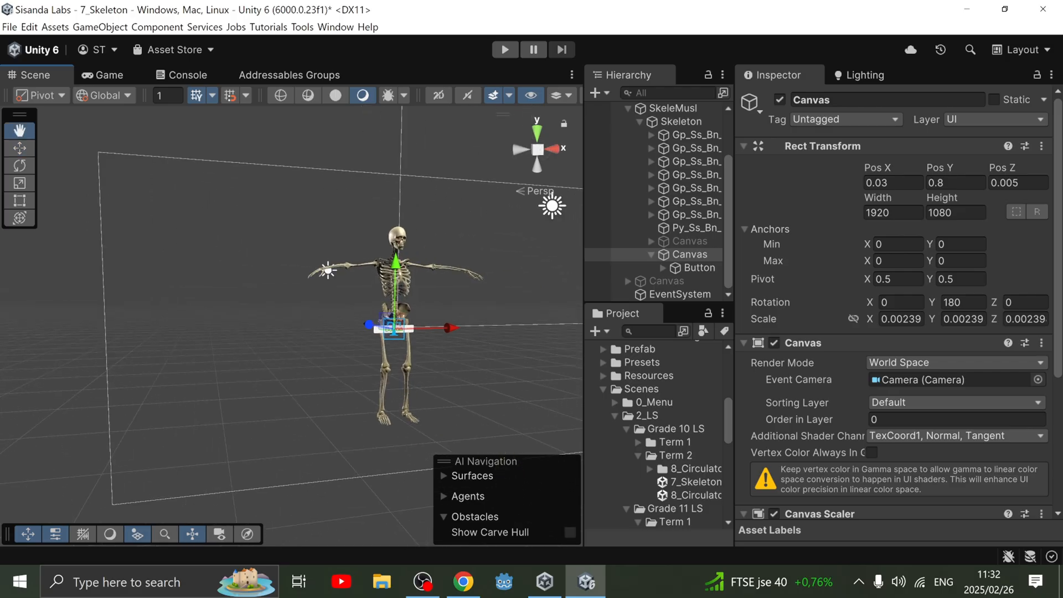
Step: Scale the button's canvas down uniformly to about 0.0015
key(r)
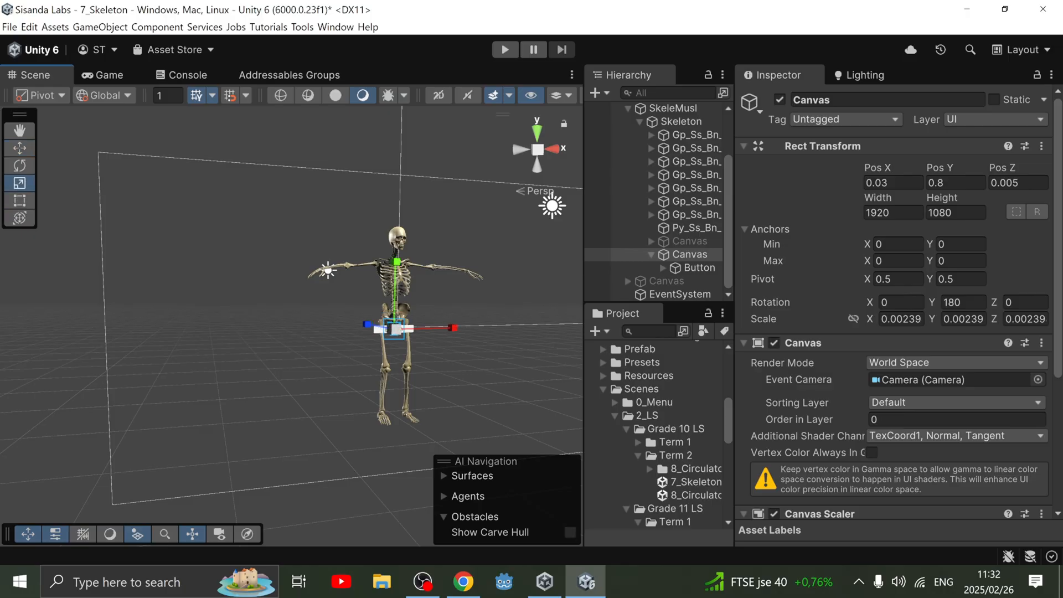
mouse_move(397, 329)
mouse_down()
mouse_move(368, 339)
mouse_move(385, 334)
mouse_up()
scroll(385, 334, up, 5)
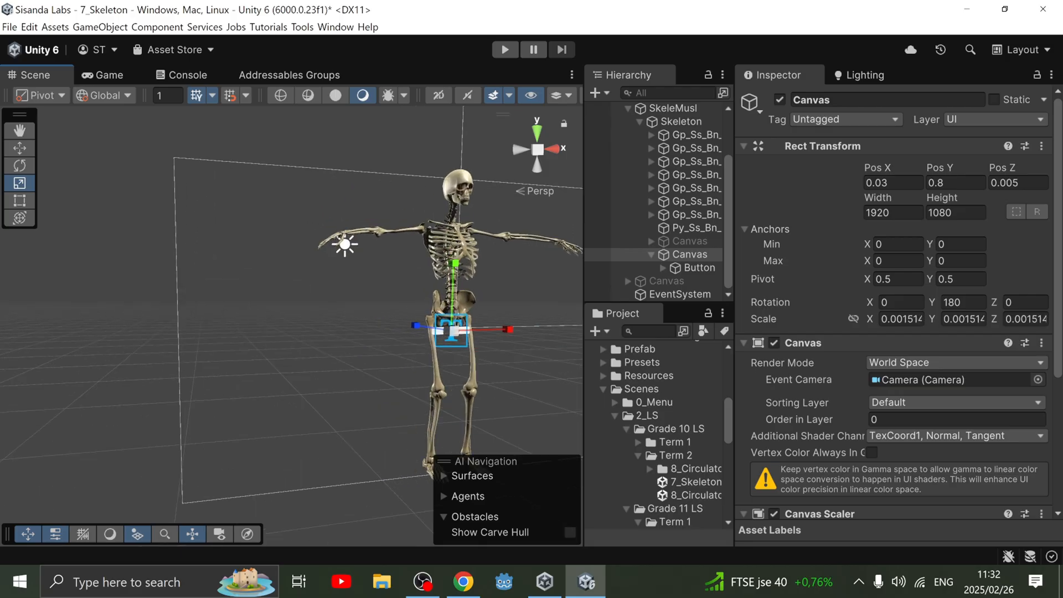
middle_drag(385, 334, 312, 333)
right_drag(312, 333, 331, 371)
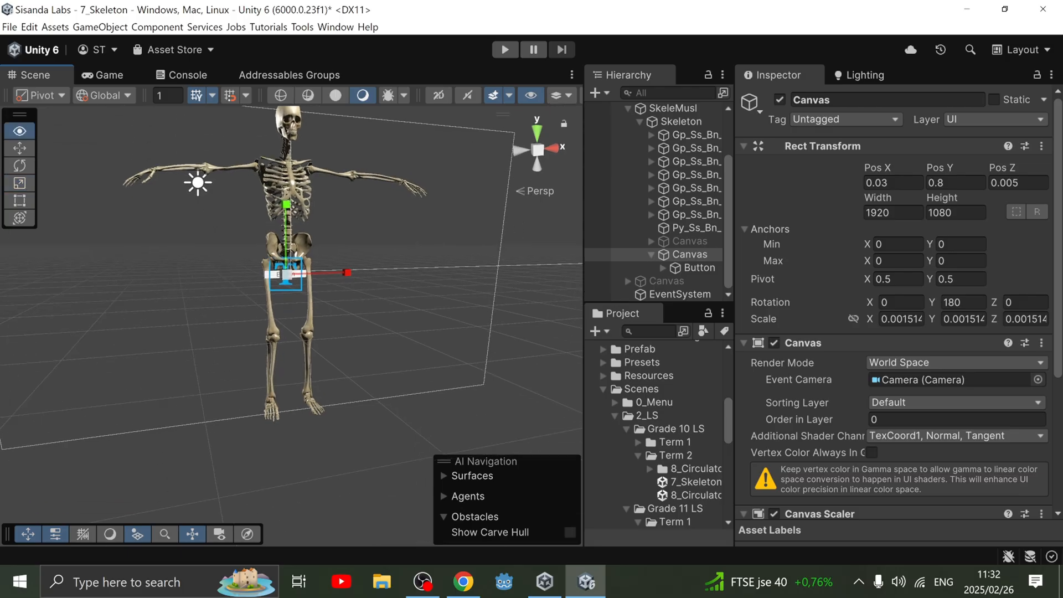
alt+drag(331, 371, 469, 385)
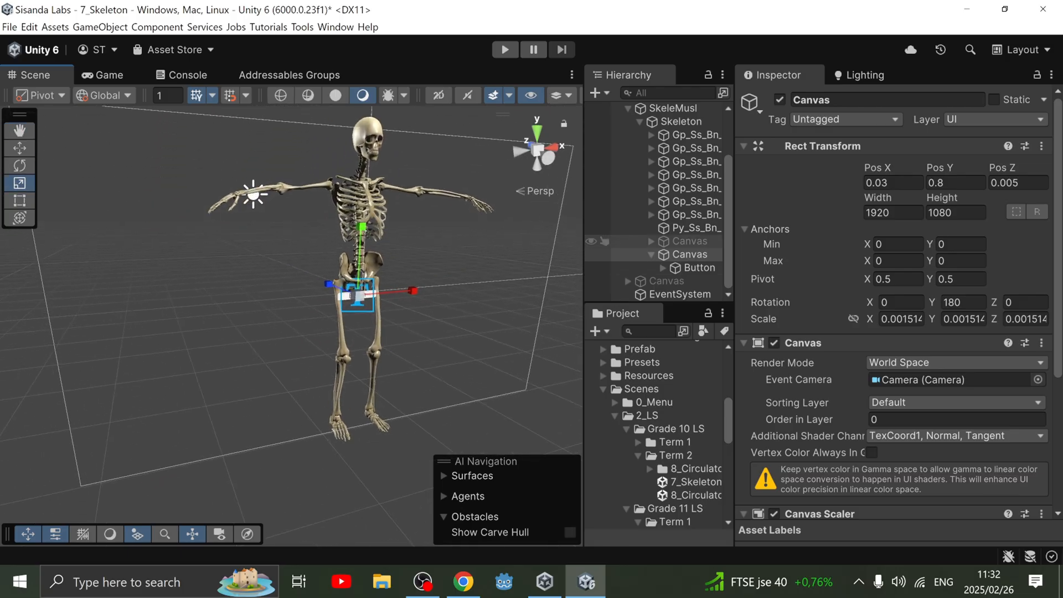
Step: Set the Button's height and width to 60
click(604, 268)
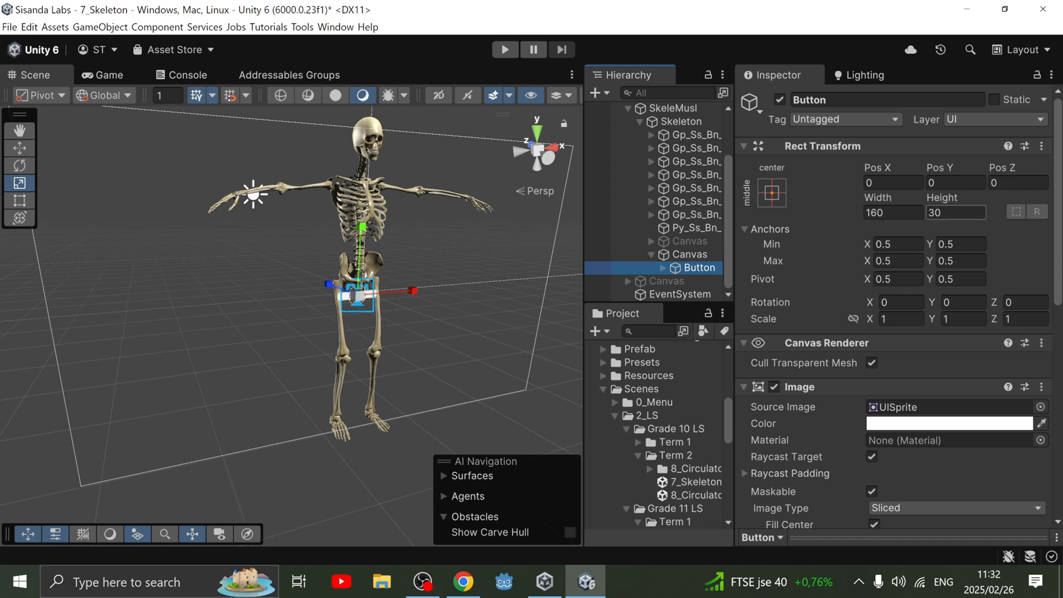
click(955, 212)
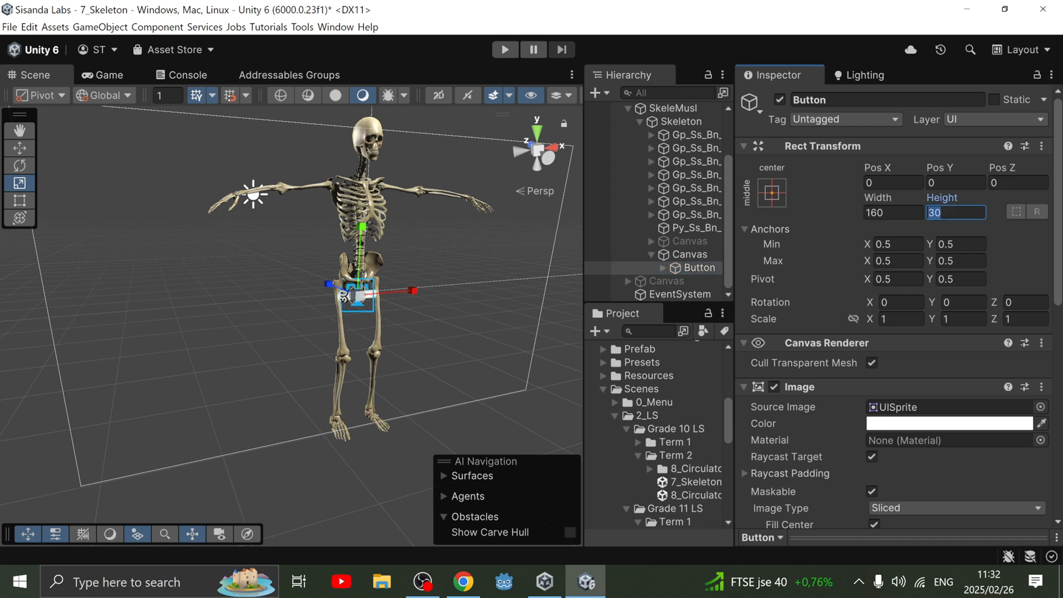
text(60)
click(893, 213)
text(60)
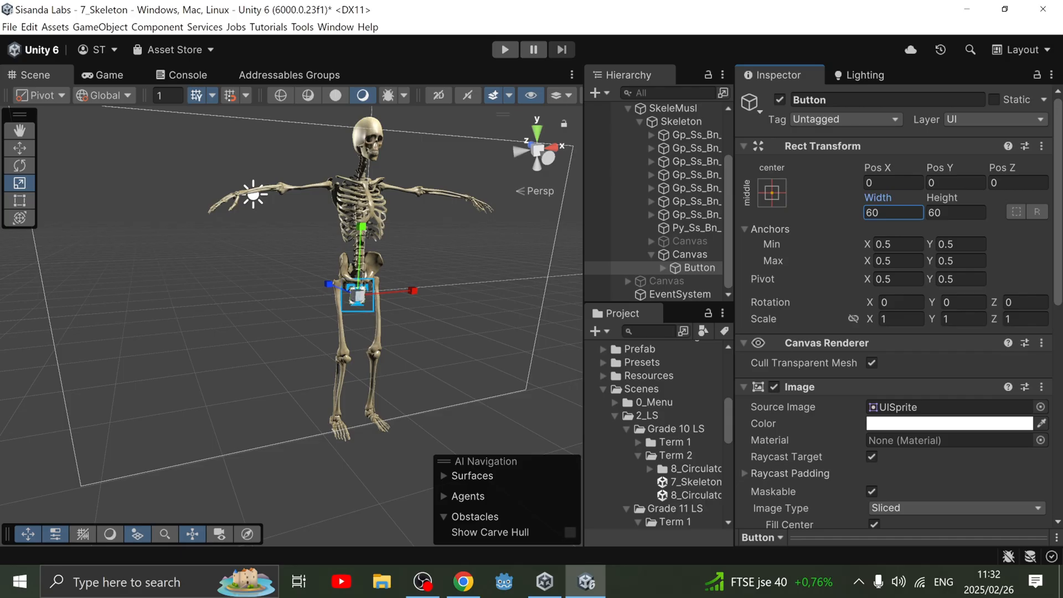
key(Return)
Step: Make the Button a smaller square with width and height 30
text(30)
click(956, 213)
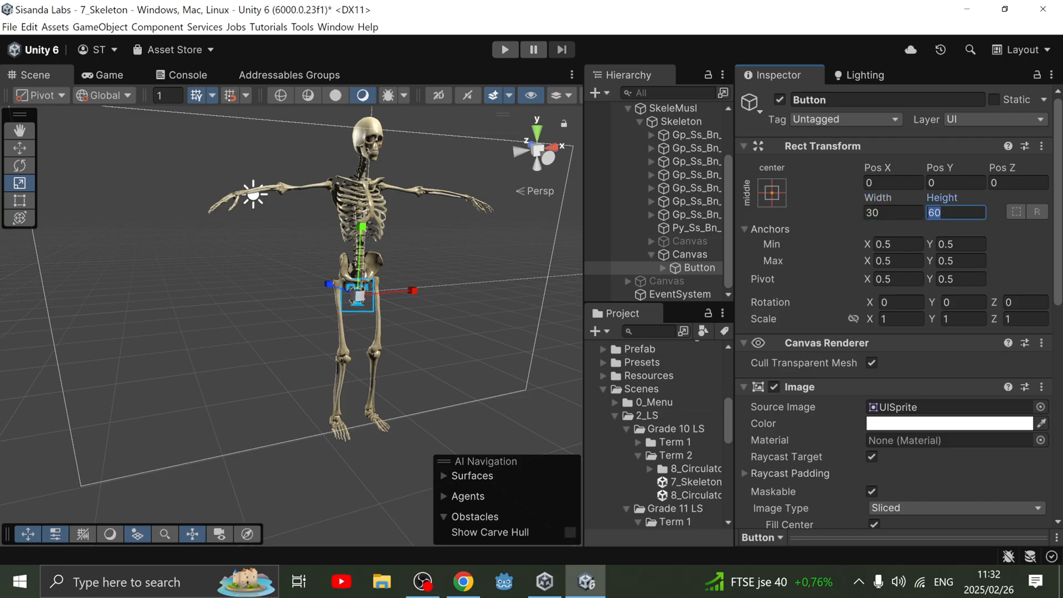
key(BackSpace)
text(30)
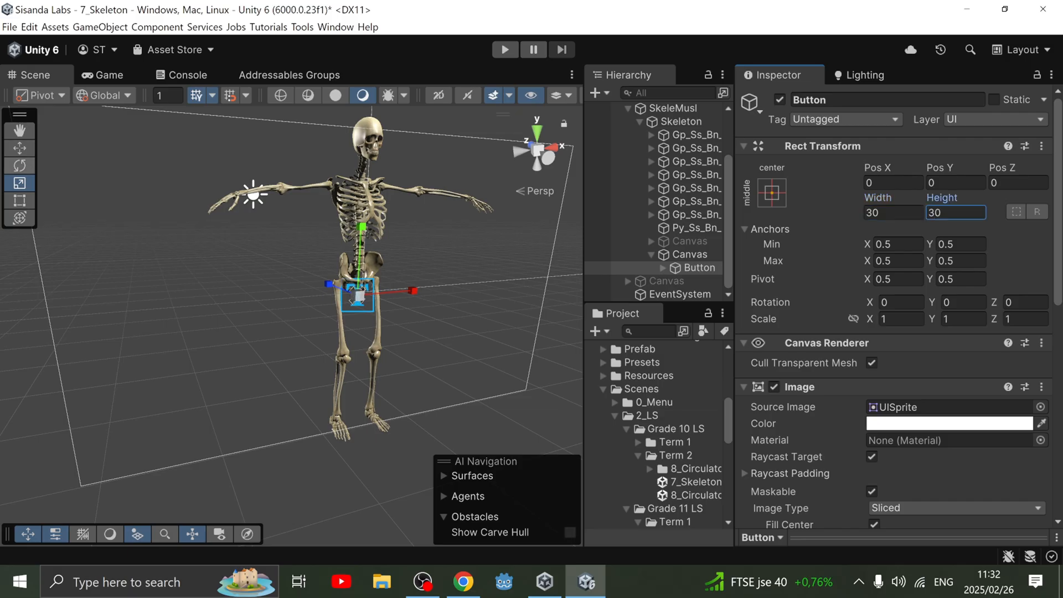
Step: Move the Button onto the upper end of the skeleton's thigh bone, to about Pos X -71 and Pos Z 13
click(20, 148)
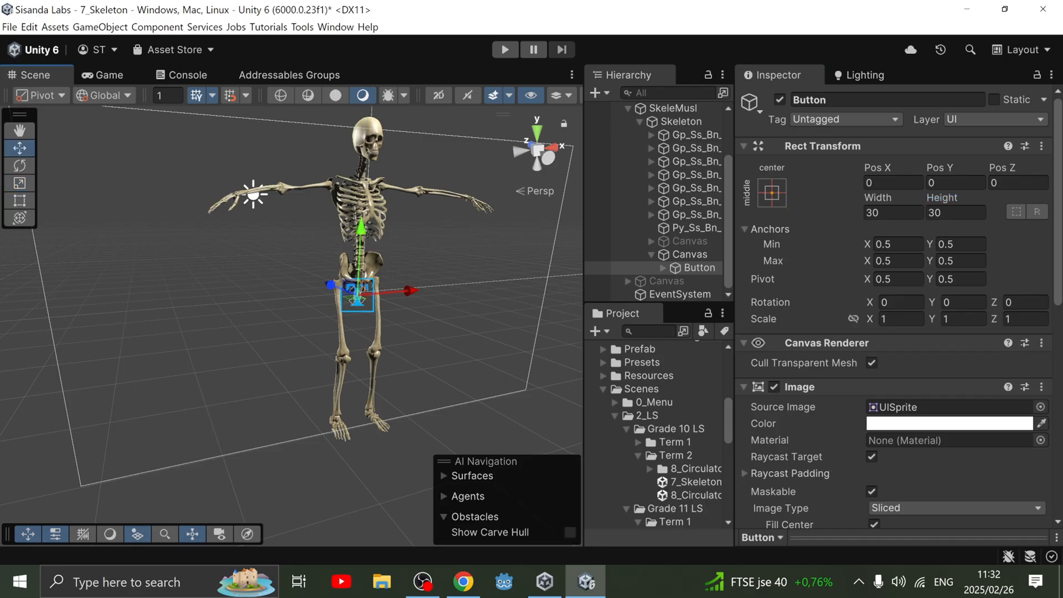
drag(411, 290, 395, 291)
scroll(395, 292, up, 5)
scroll(372, 288, up, 5)
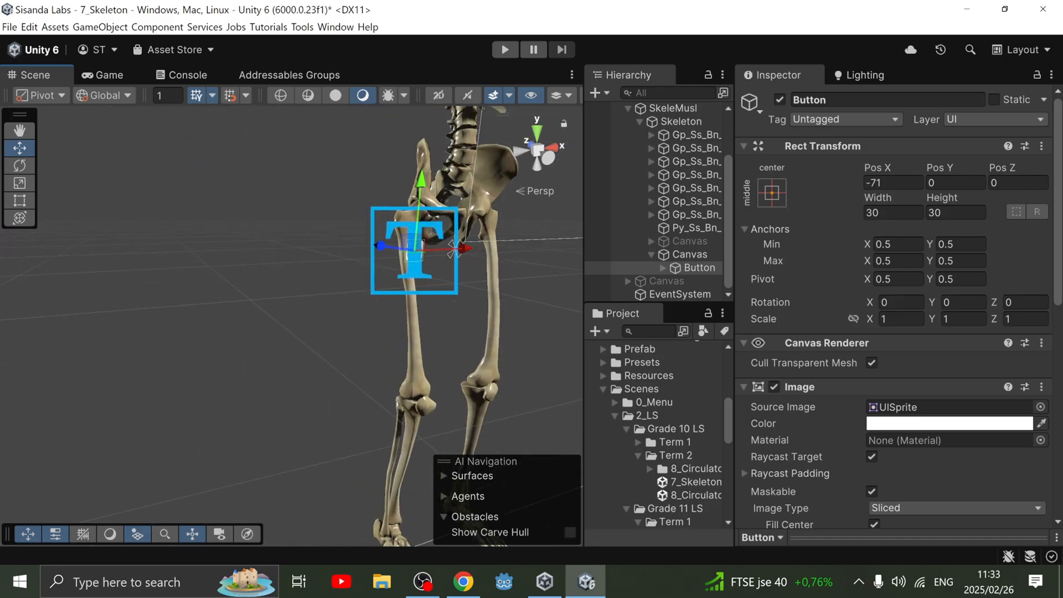
drag(381, 245, 375, 244)
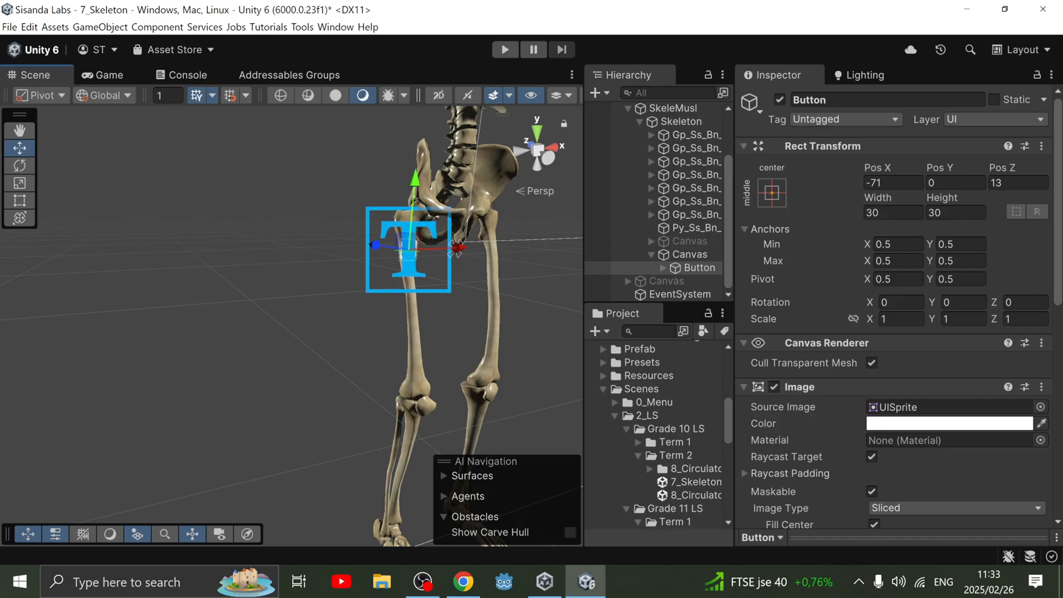
Step: Widen the Scene view and tilt the Button about its X axis by about 8.6 degrees
drag(585, 202, 726, 202)
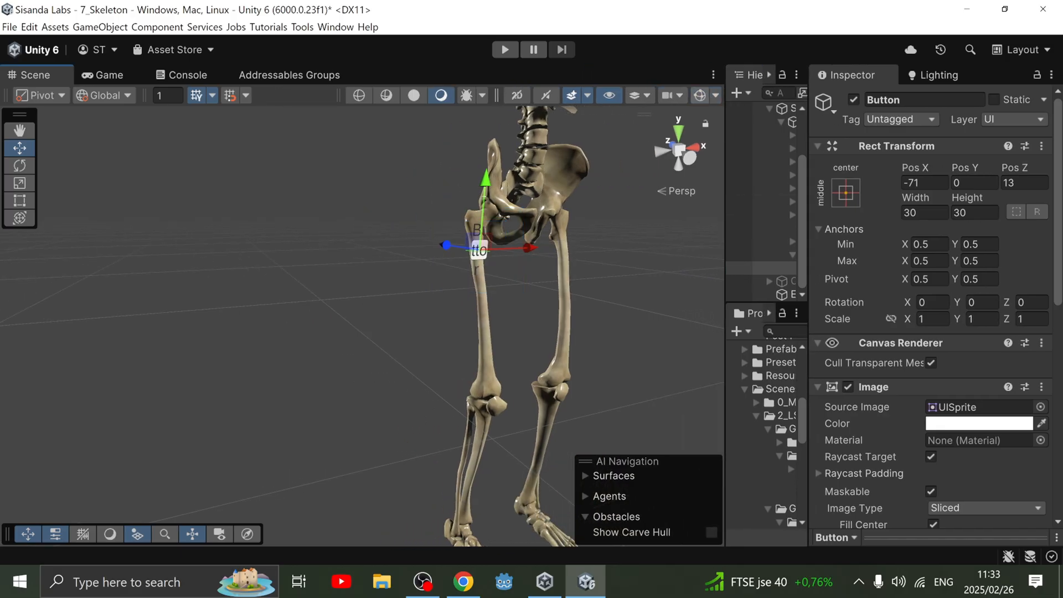
key(f)
scroll(362, 327, down, 3)
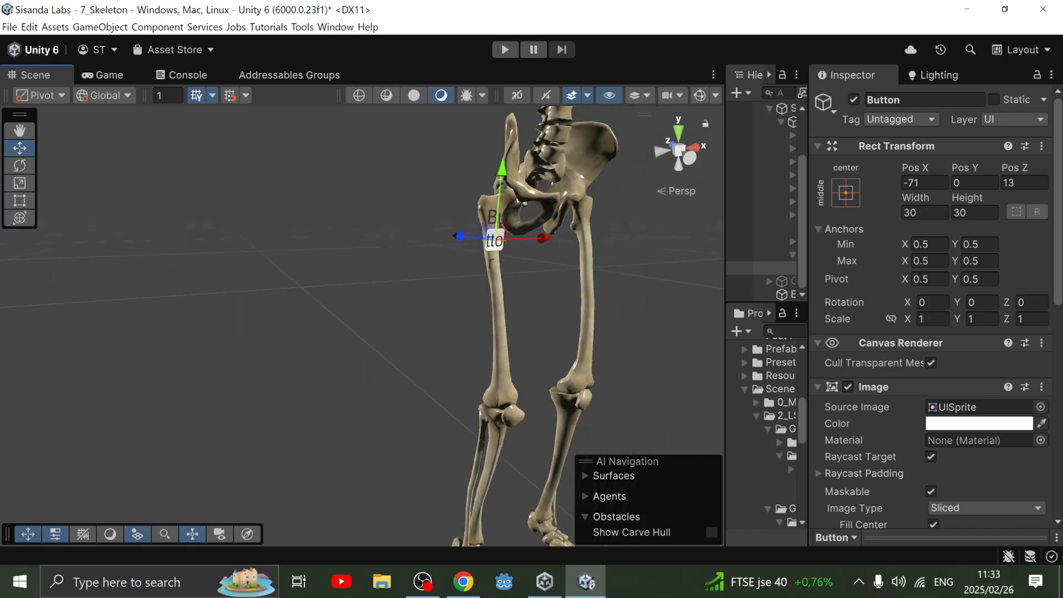
right_drag(388, 310, 363, 298)
middle_drag(363, 298, 162, 282)
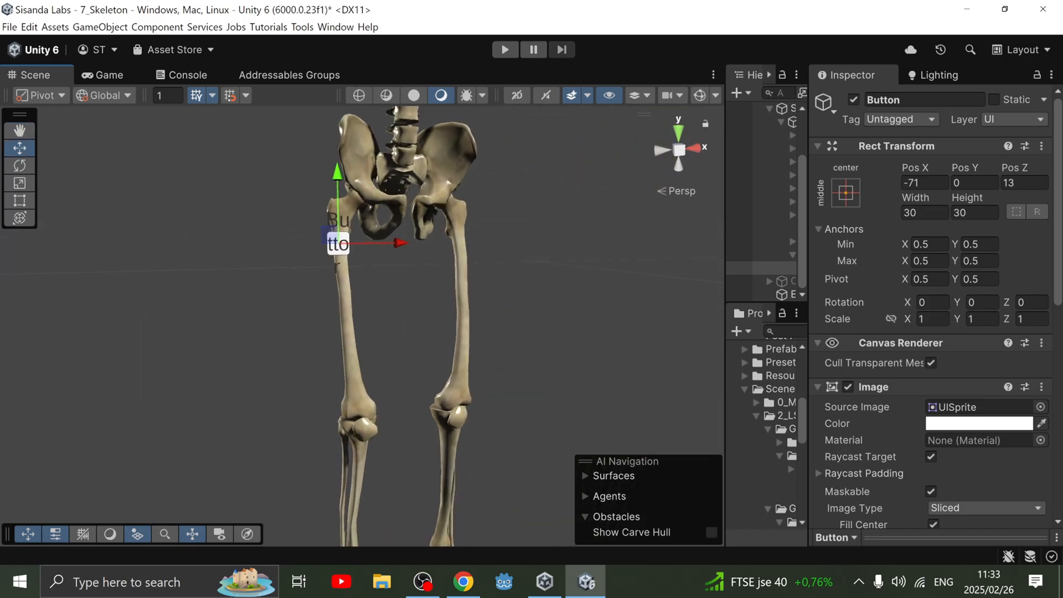
key(e)
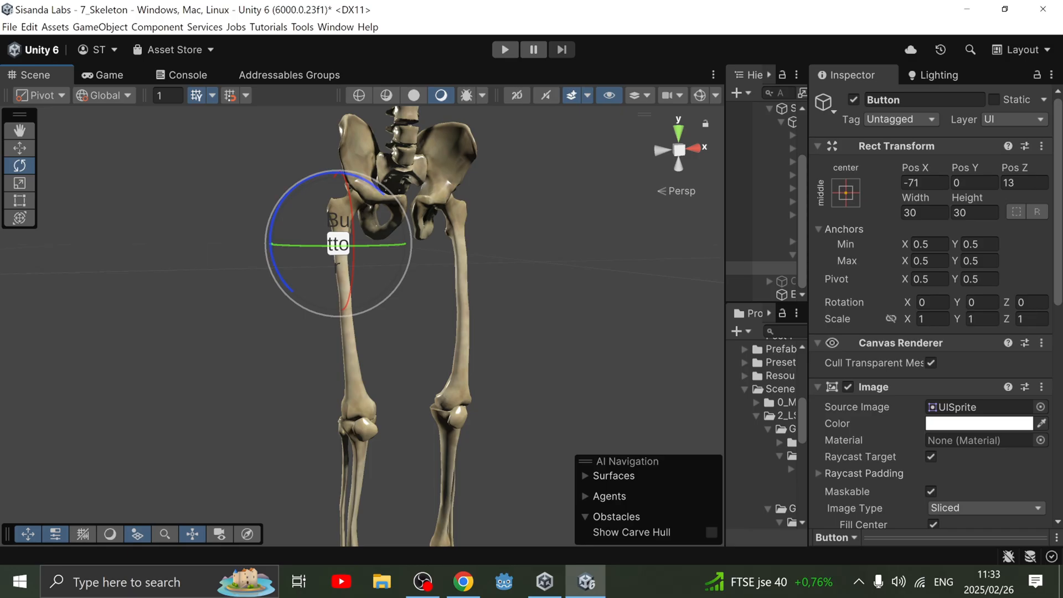
drag(353, 231, 353, 212)
key(w)
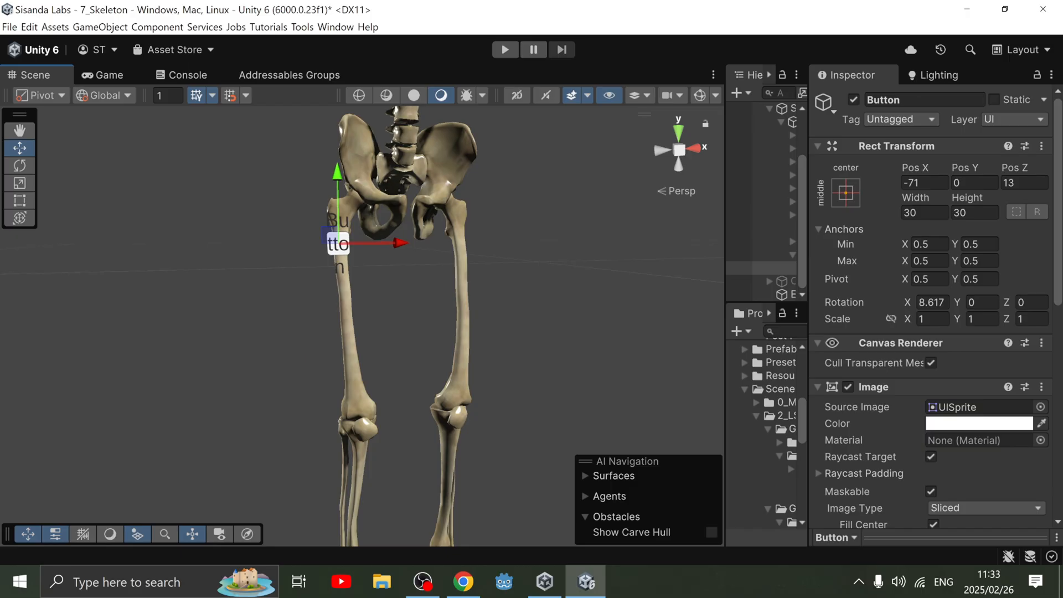
Step: Fine-tune the Button's position on the thigh bone to about Pos X -69.8 and Pos Z 15.9
drag(399, 242, 405, 243)
right_drag(405, 243, 499, 243)
middle_drag(498, 244, 704, 332)
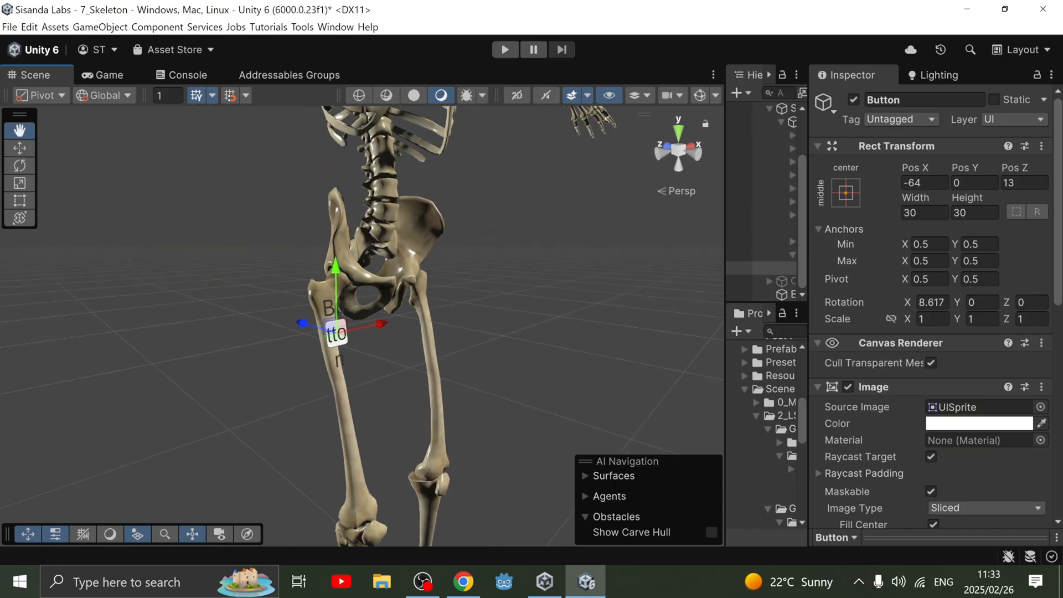
middle_drag(354, 333, 484, 274)
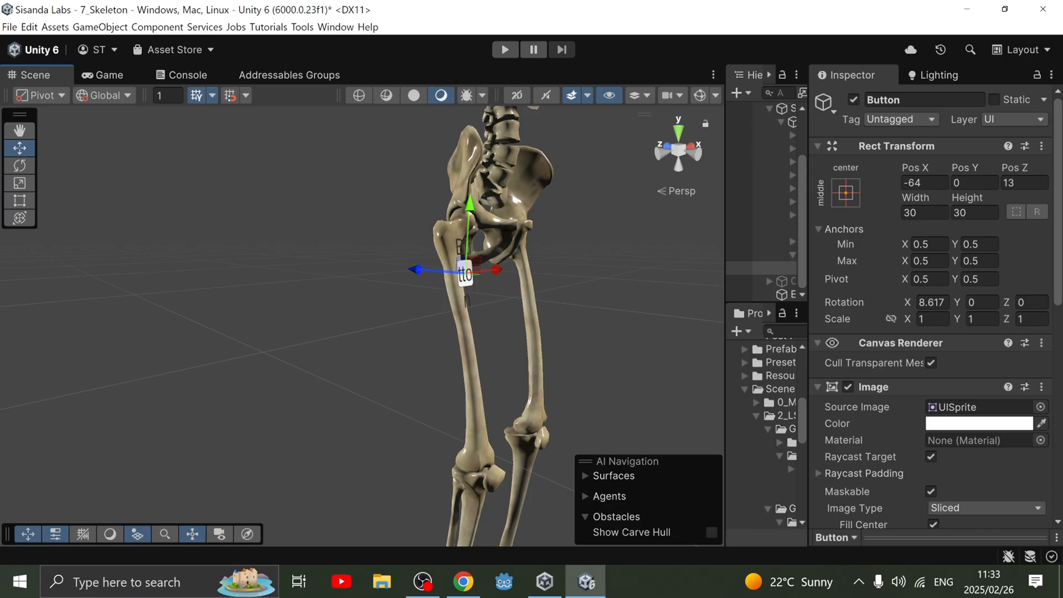
drag(415, 269, 414, 270)
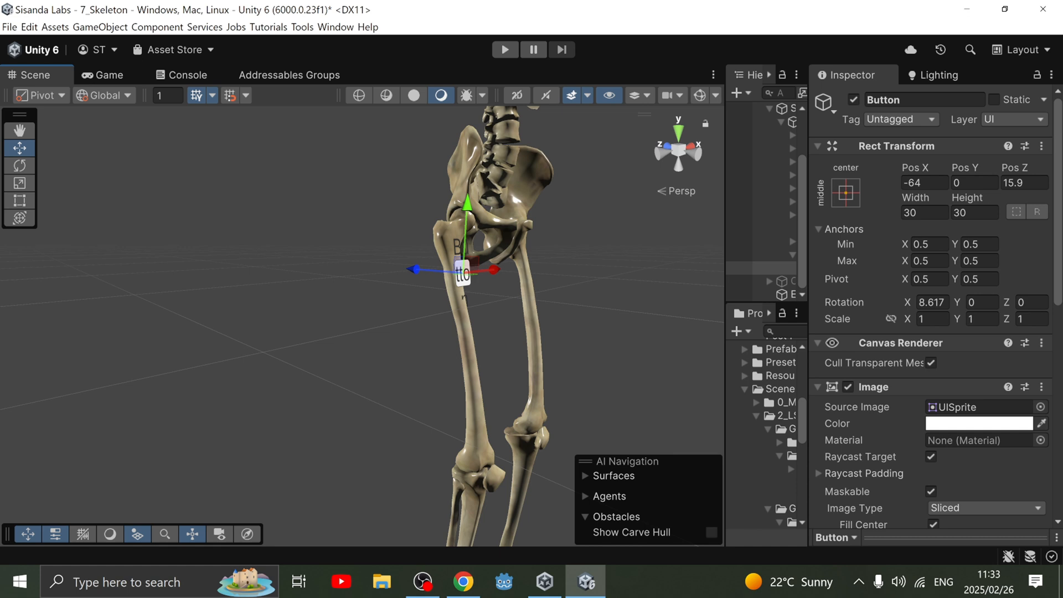
drag(494, 270, 491, 269)
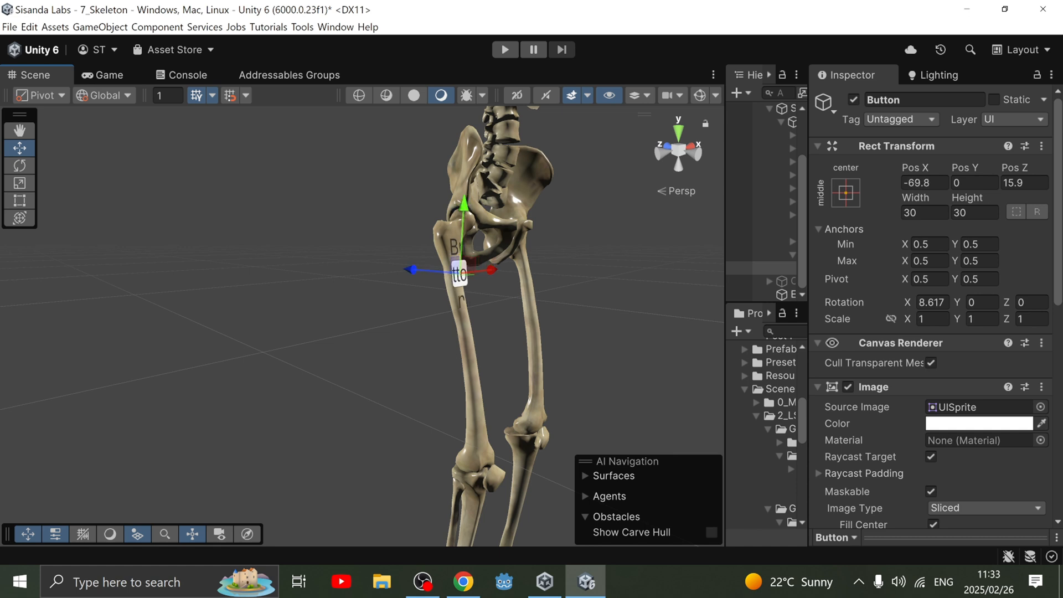
right_drag(482, 272, 441, 272)
middle_drag(441, 273, 259, 286)
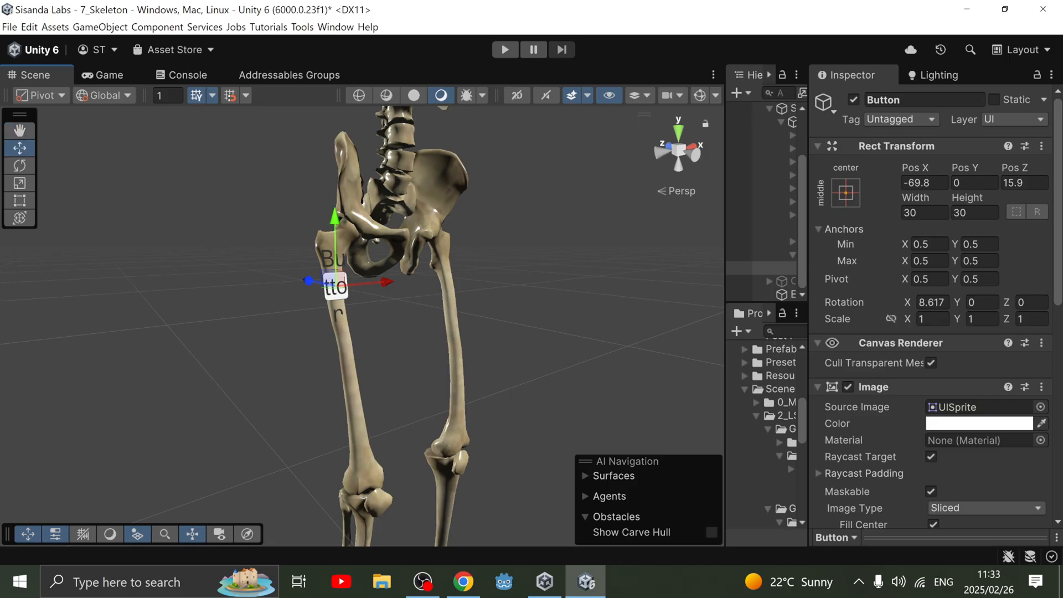
right_drag(259, 287, 235, 295)
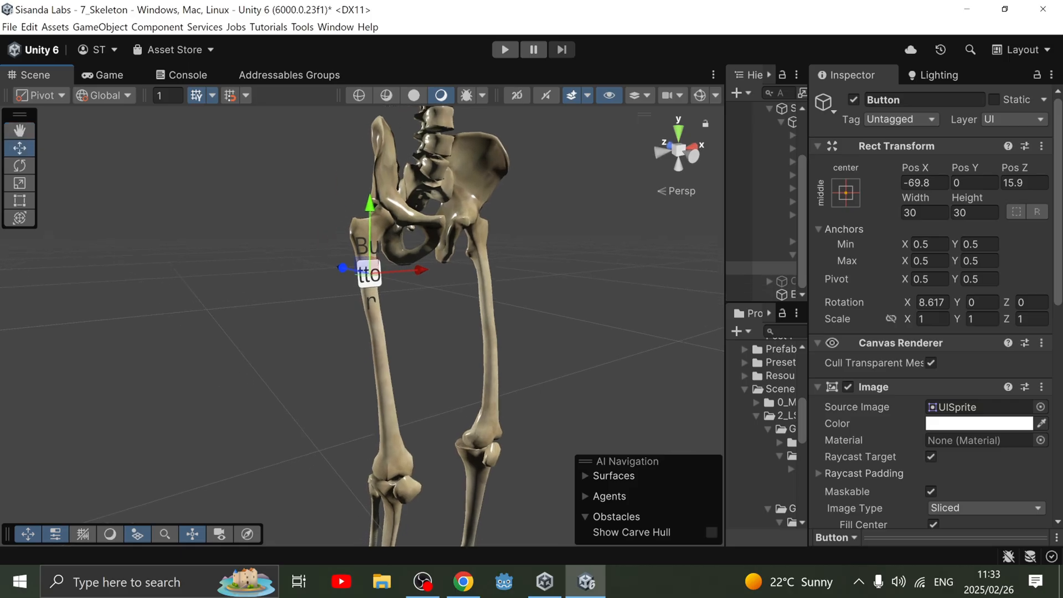
Step: Widen the Hierarchy, delete the Button's Text (TMP) child and reselect the Button
drag(726, 294, 605, 294)
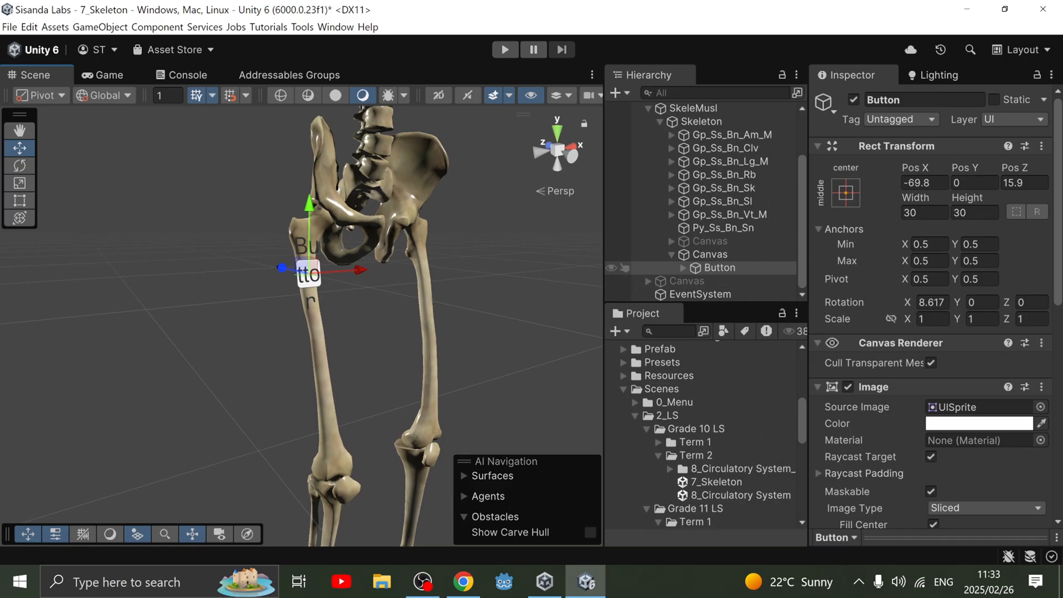
click(683, 267)
click(741, 281)
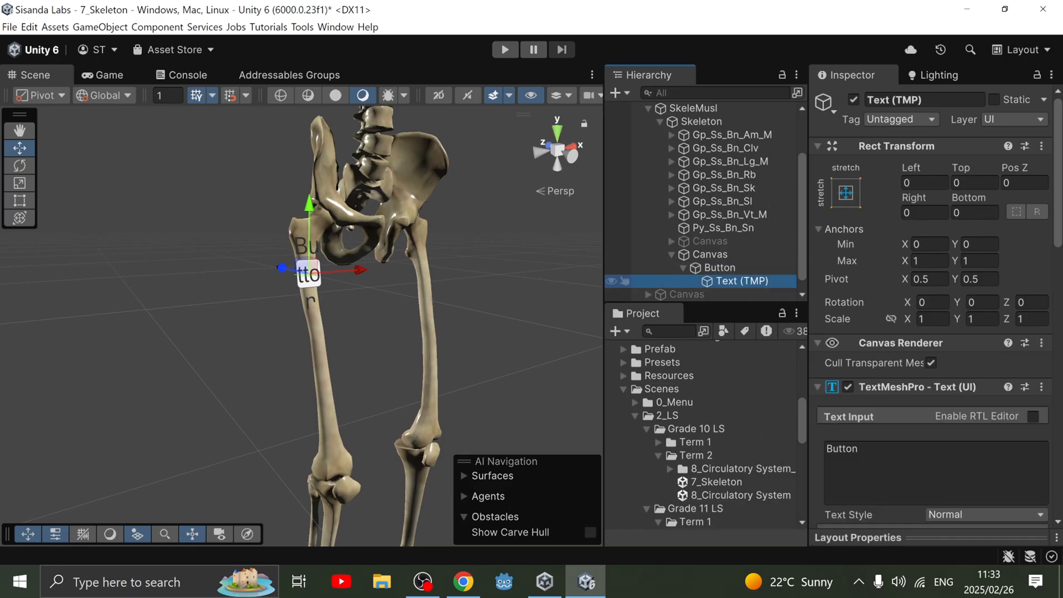
key(Delete)
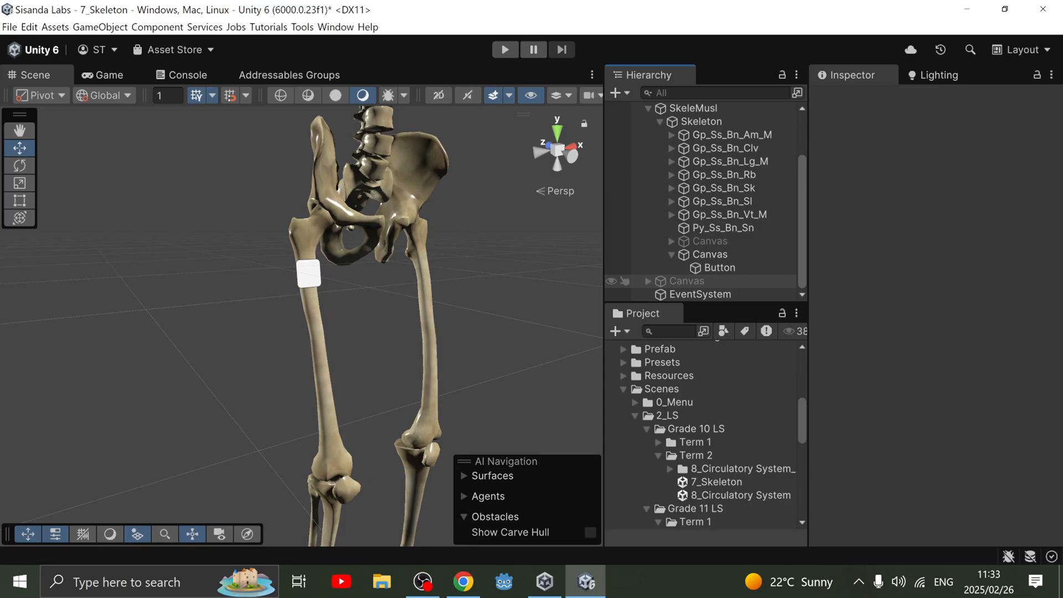
click(720, 268)
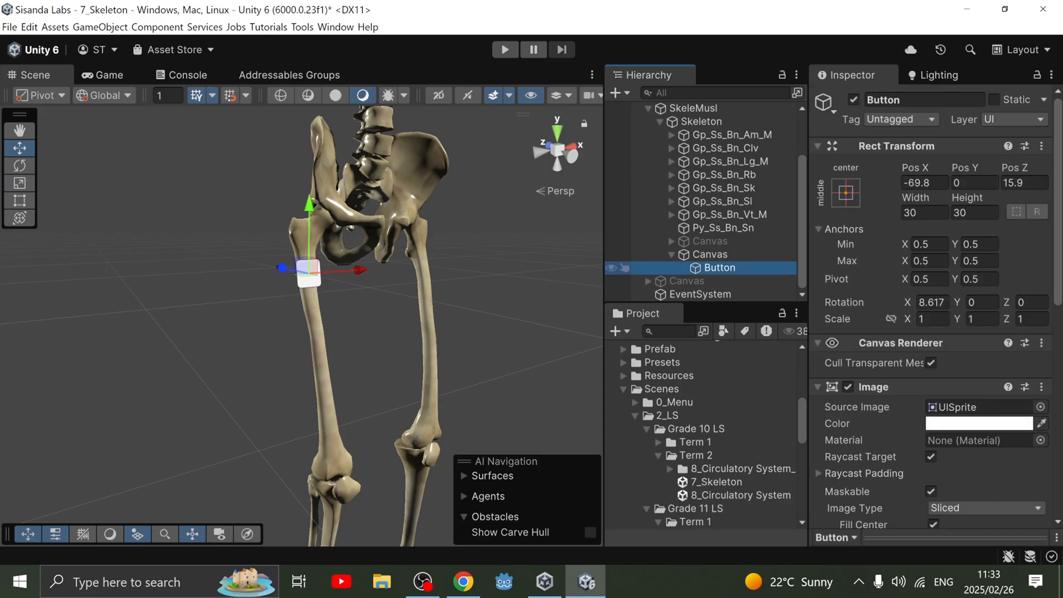
Step: Switch to Chrome and open flaticon.com in a new tab
click(463, 582)
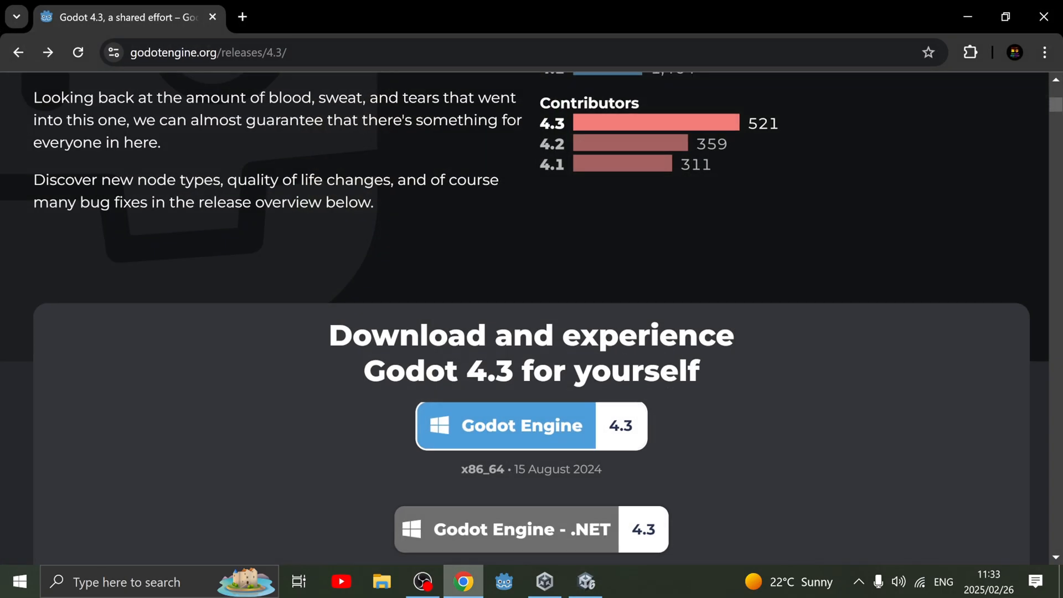
key(ctrl+t)
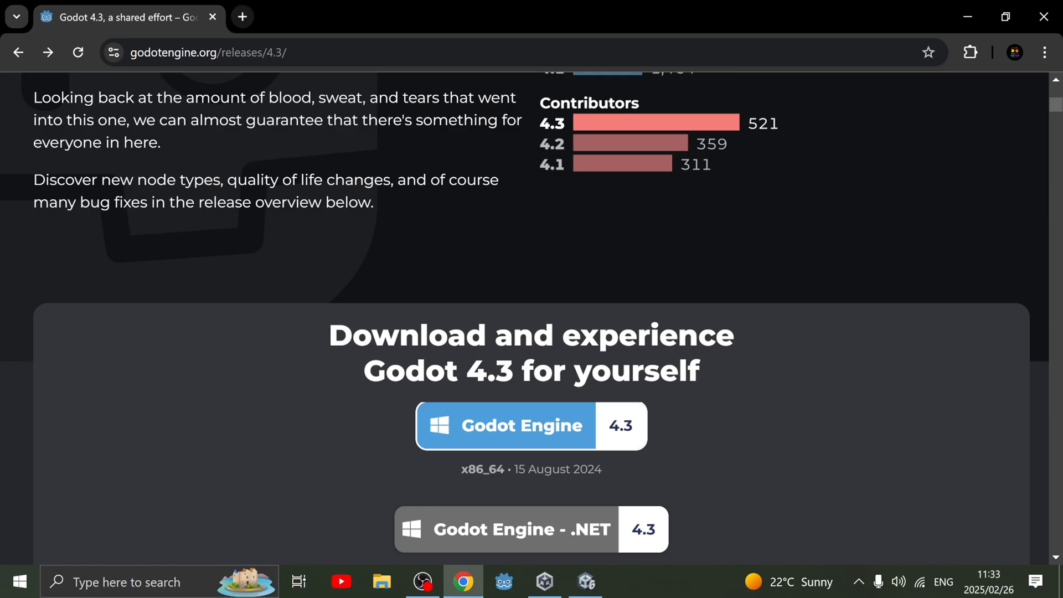
text(flatc)
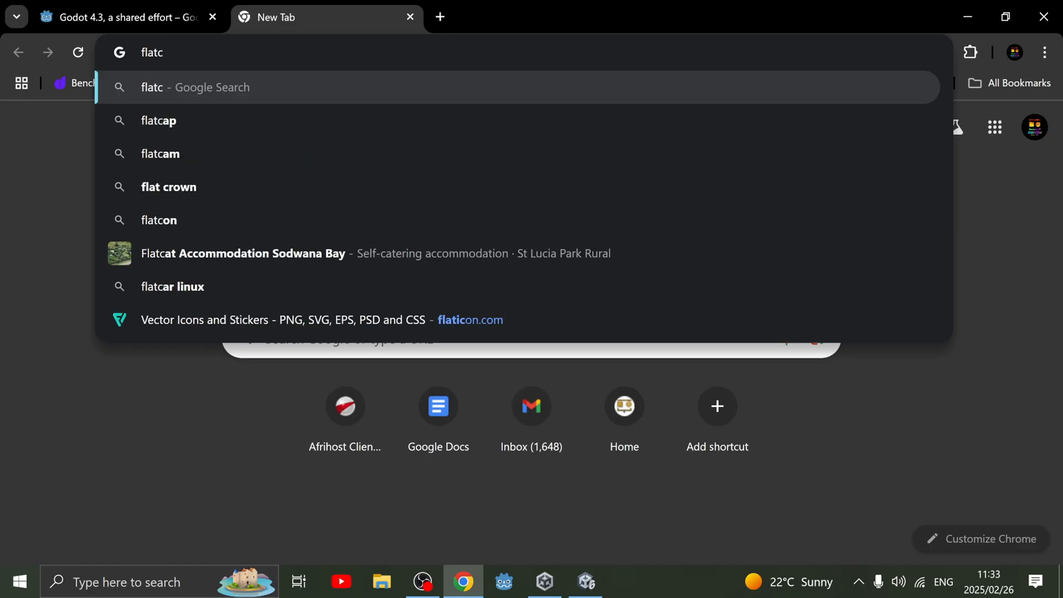
key(BackSpace)
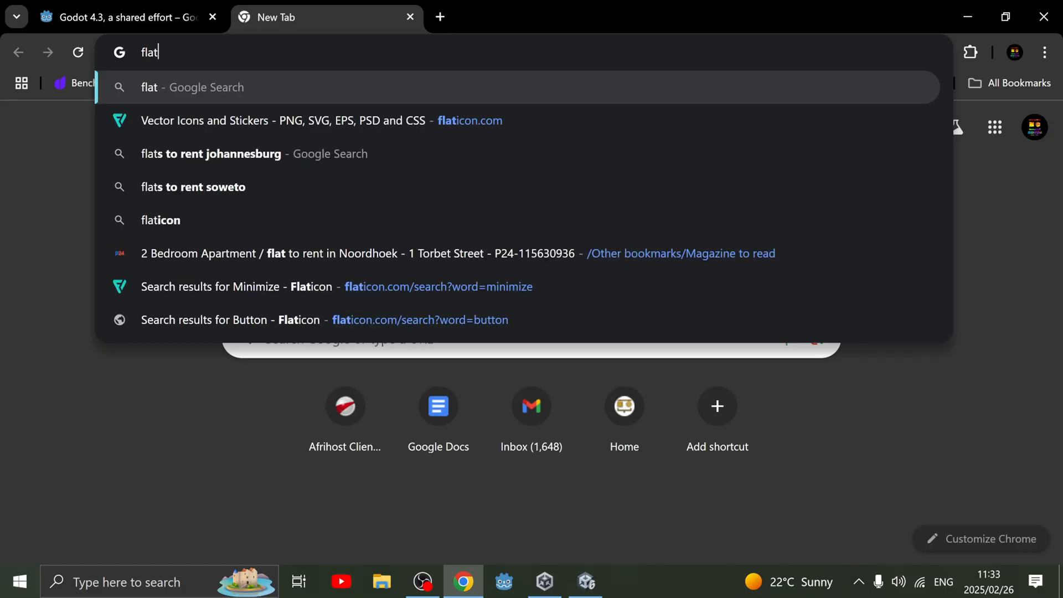
key(Down)
key(Return)
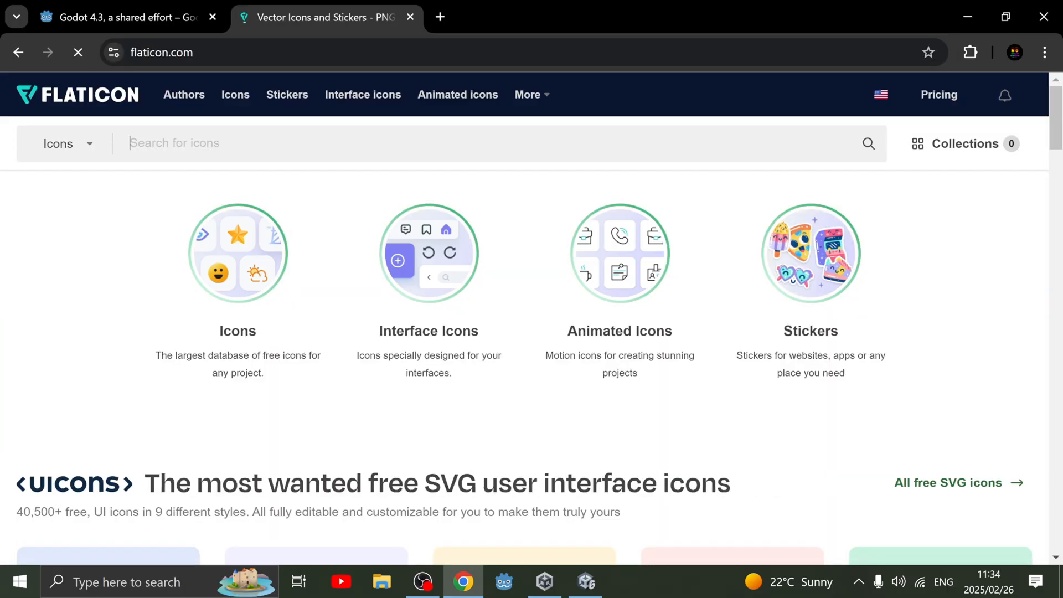
Step: Search Flaticon for "button" icons and look through the first results
text(butt)
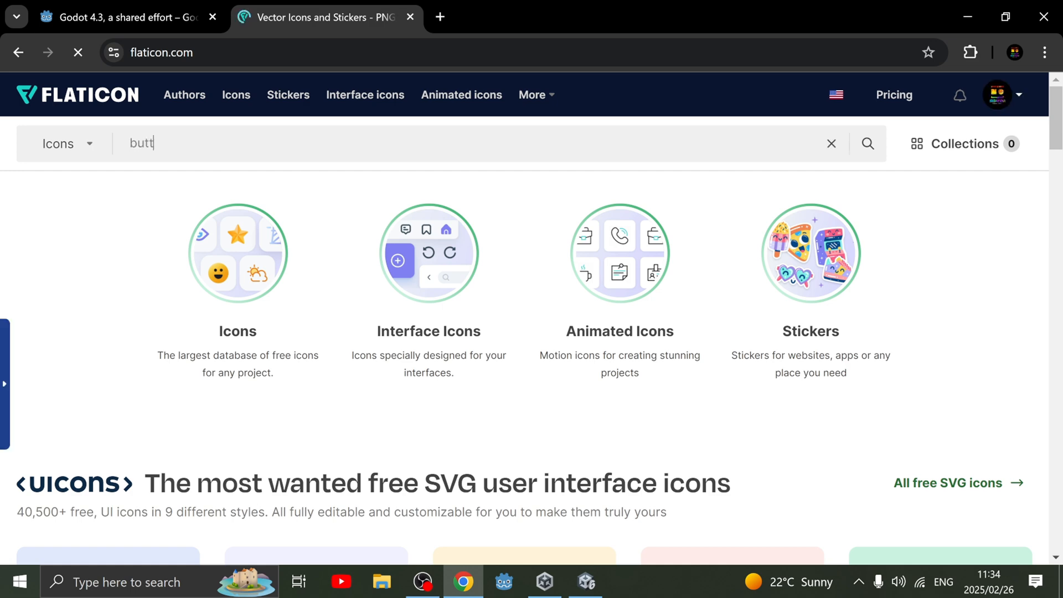
text(on)
key(Return)
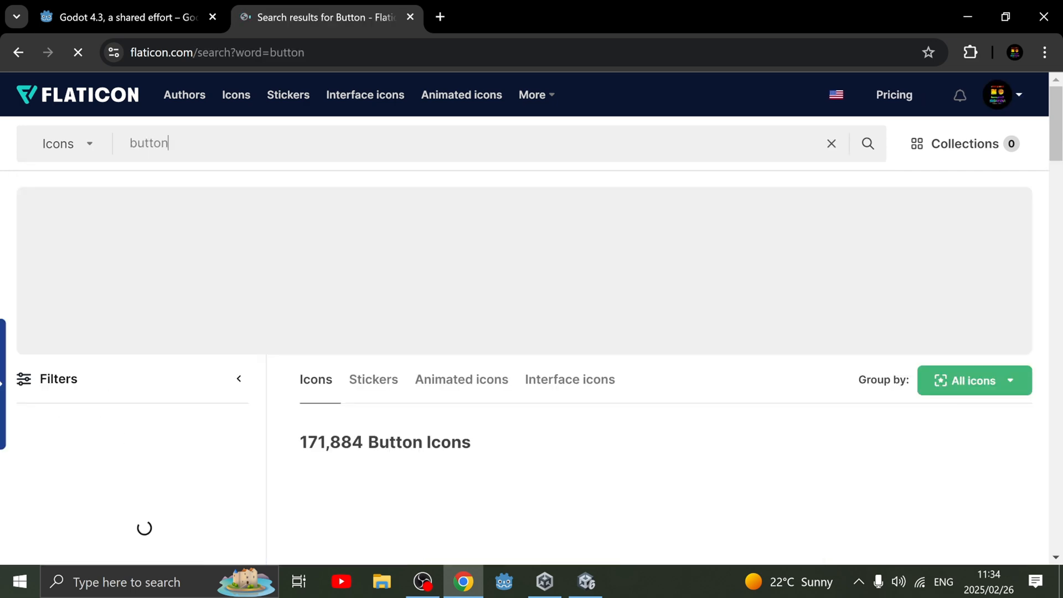
scroll(476, 521, down, 1)
scroll(477, 487, down, 2)
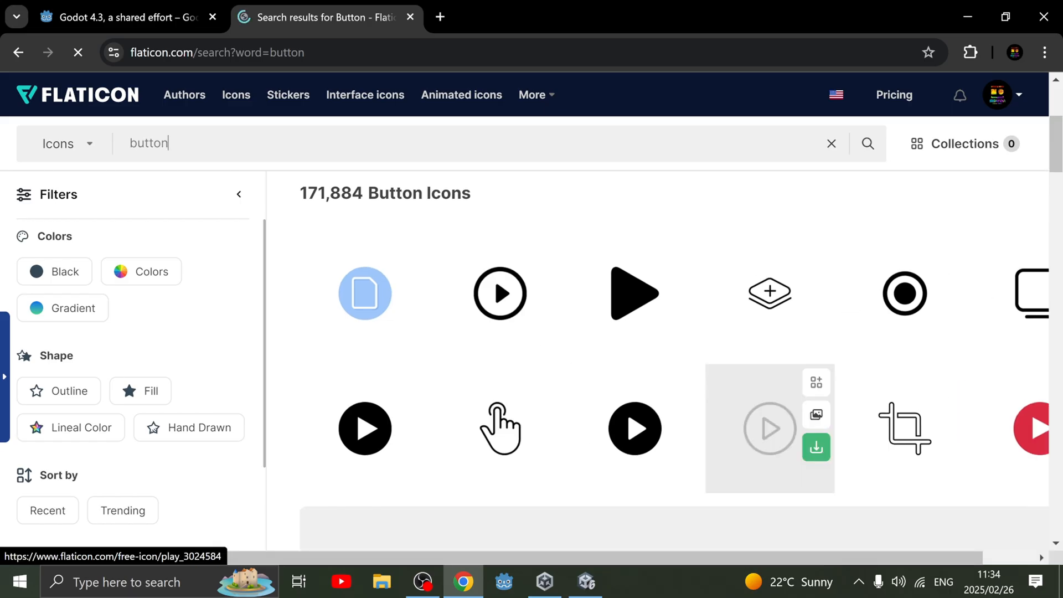
Step: Open the black Radio icon of a dot inside a ring for editing and recolour it white, #FFFFFF
click(905, 293)
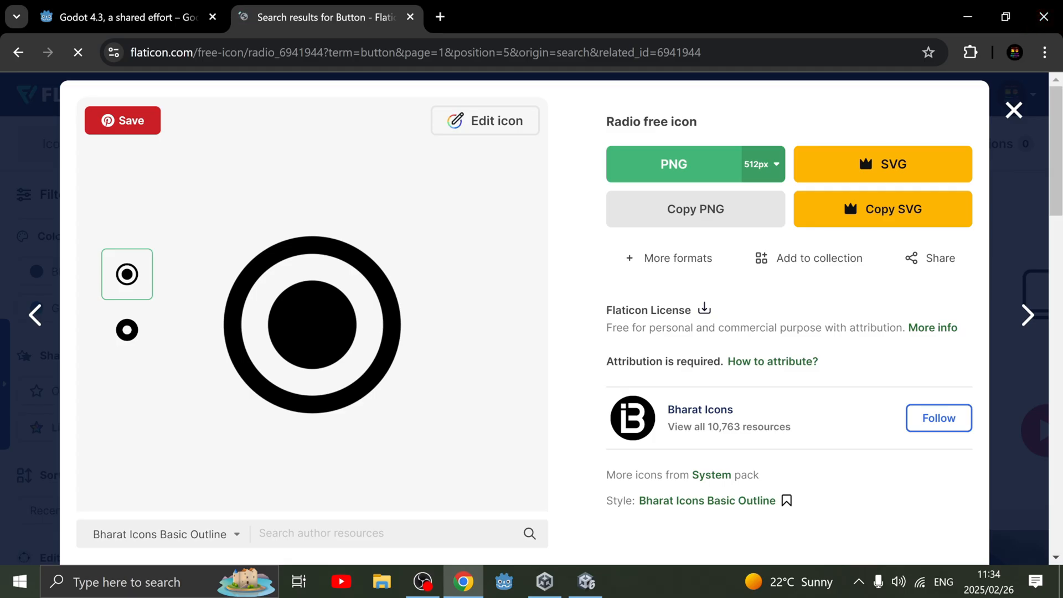
click(486, 121)
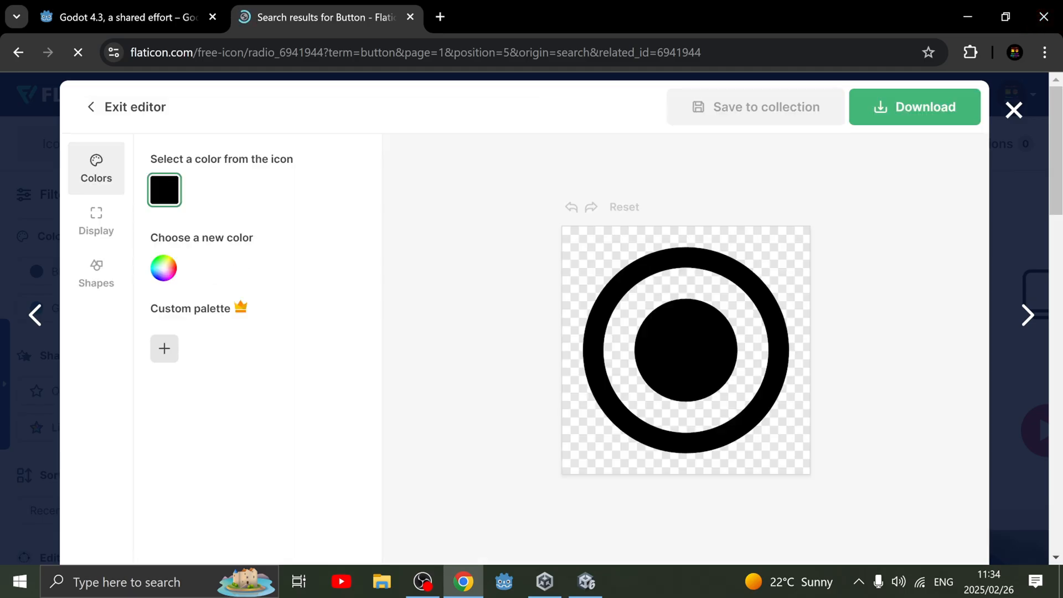
click(164, 268)
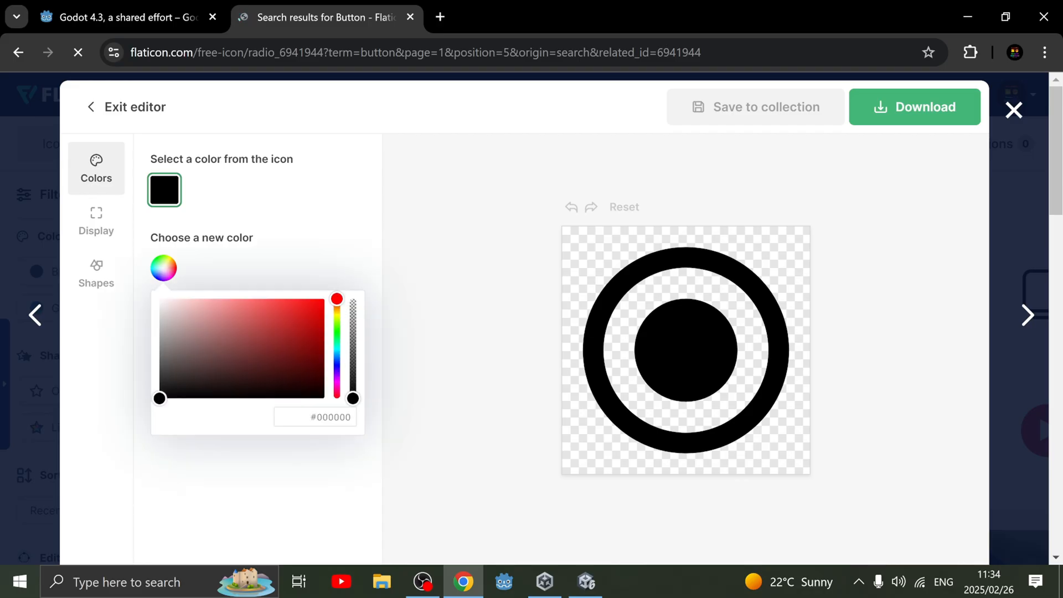
drag(171, 311, 159, 299)
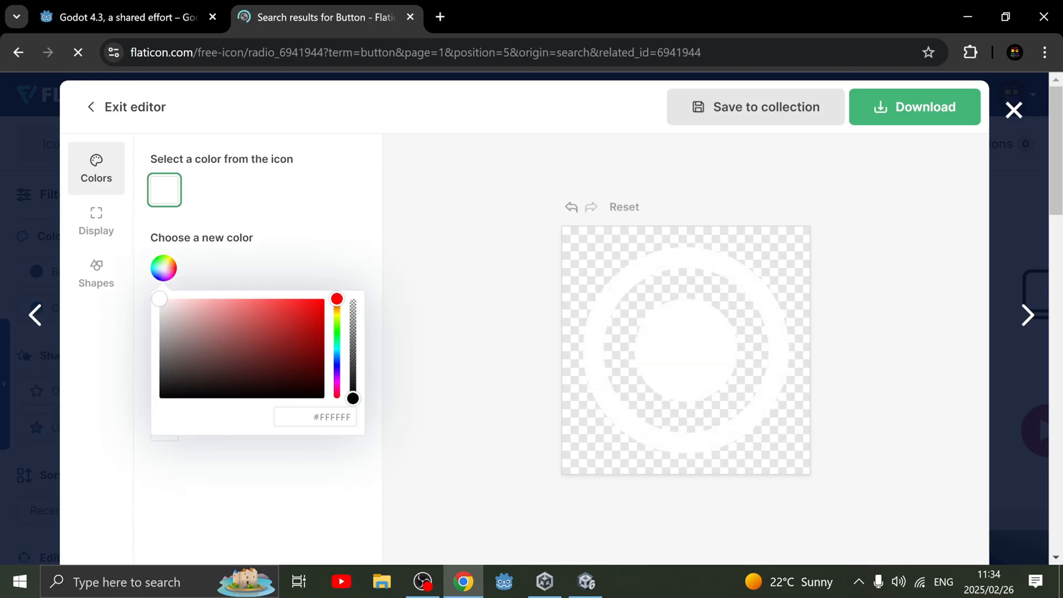
Step: Return to Unity and expand the Content Assets folder, collapsing the AddressableAssetsData and BiologyCellsPack folders
click(968, 16)
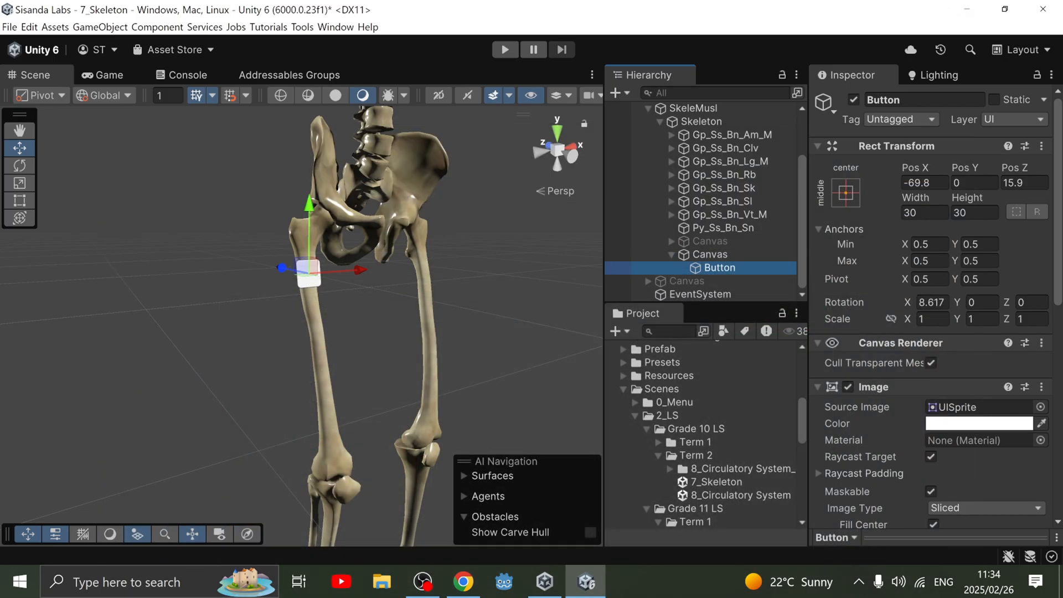
scroll(706, 436, up, 6)
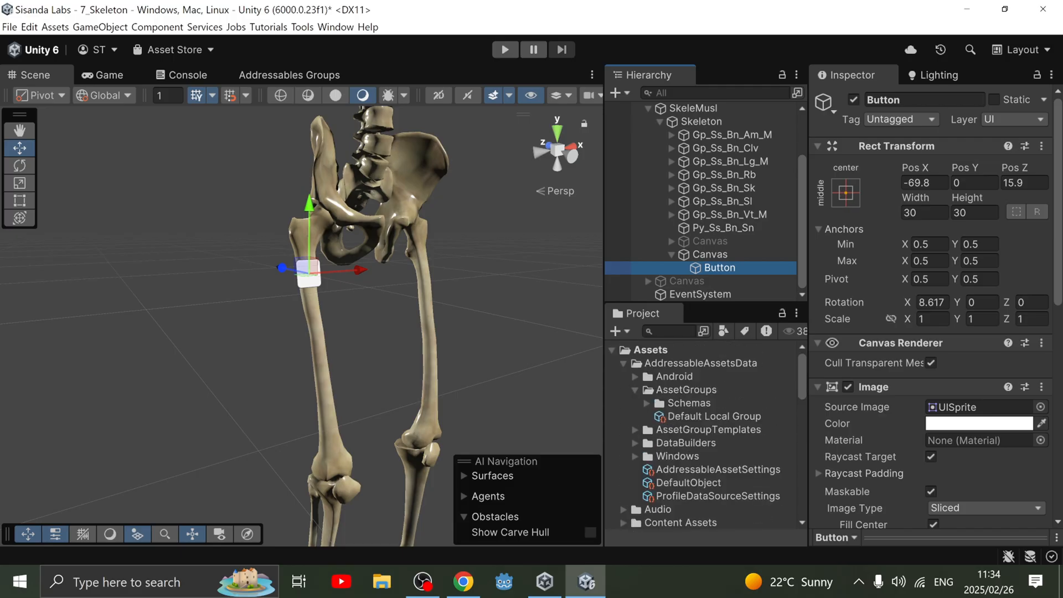
click(624, 364)
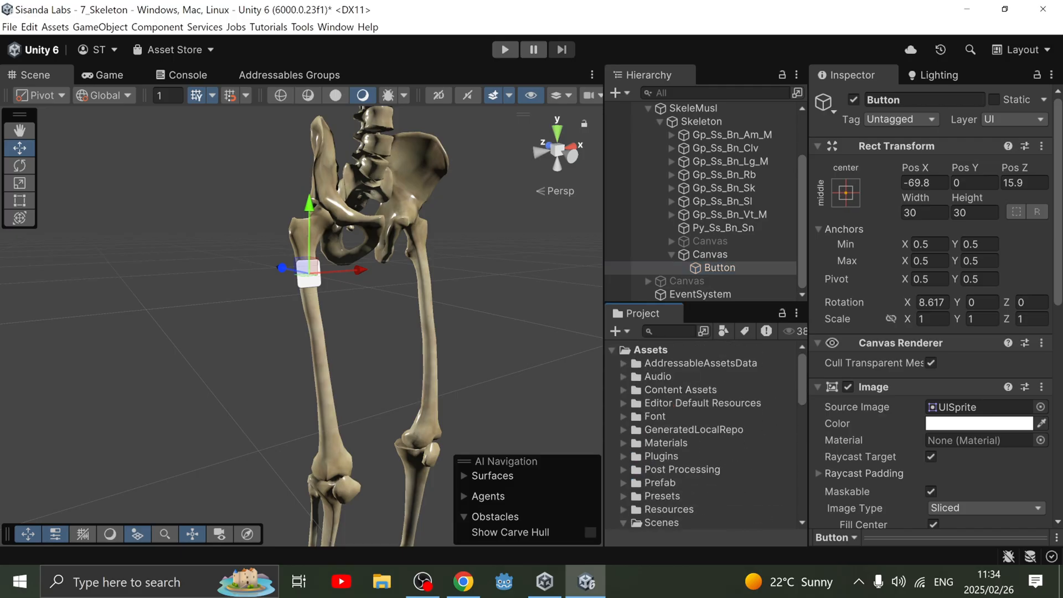
scroll(708, 435, down, 3)
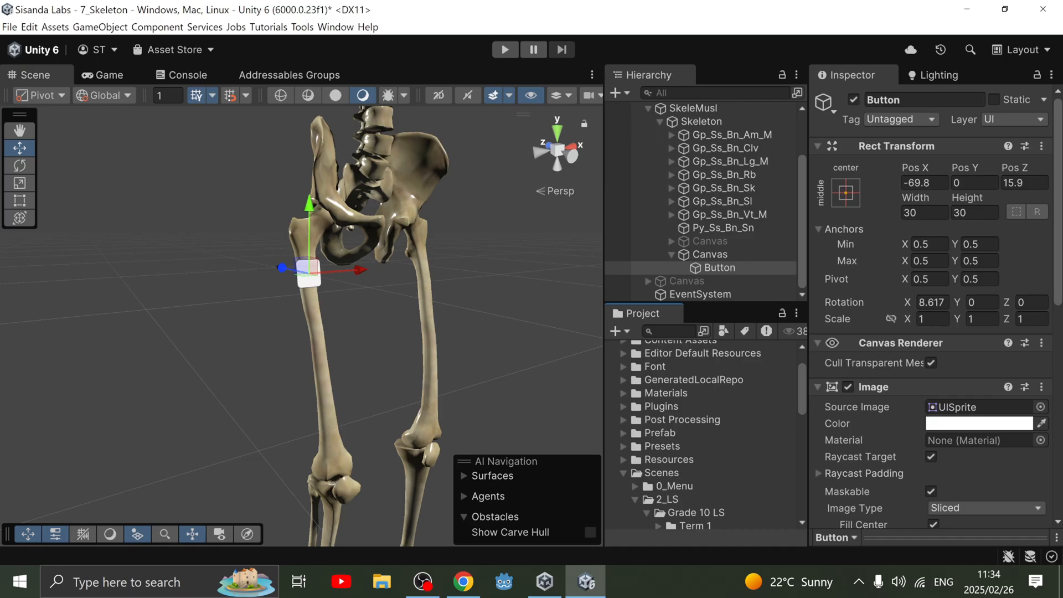
scroll(707, 434, up, 3)
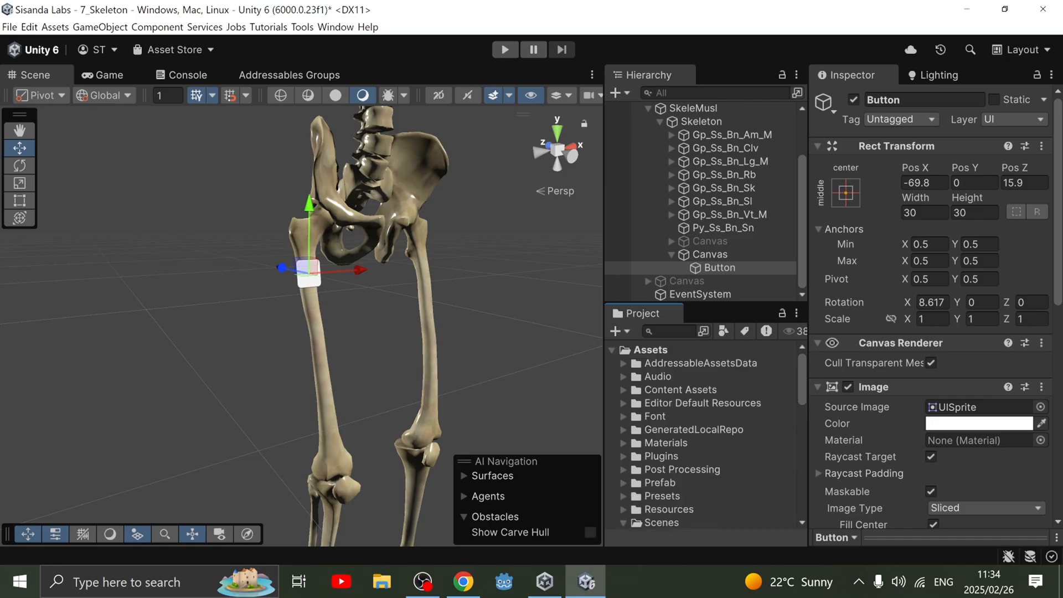
click(624, 390)
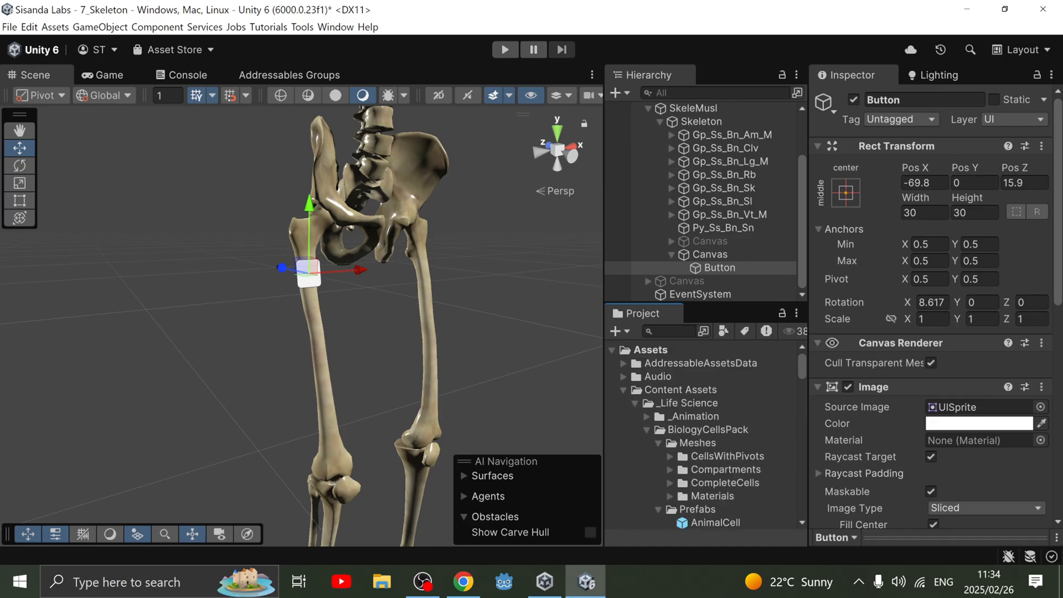
scroll(708, 435, down, 2)
scroll(708, 435, up, 1)
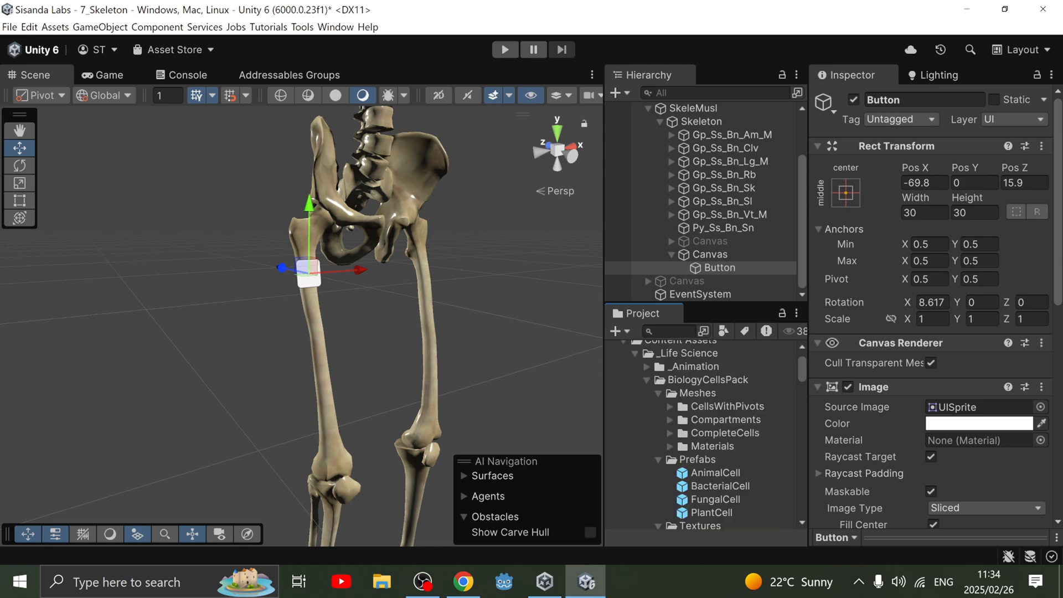
click(647, 380)
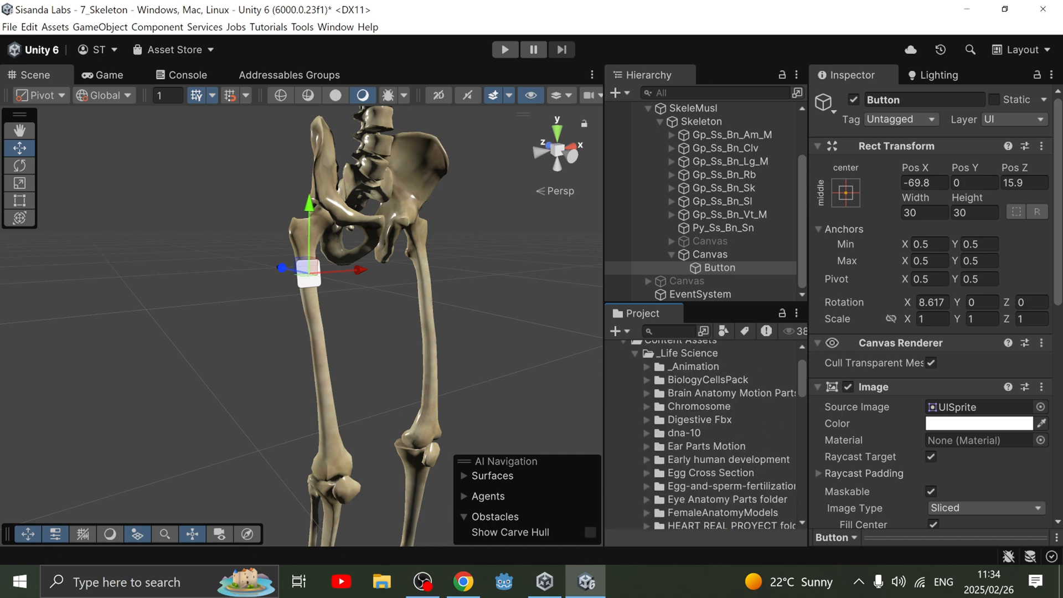
Step: Look through the _Life Science folder, collapse it and expand the neighbouring UI folder
scroll(714, 435, down, 10)
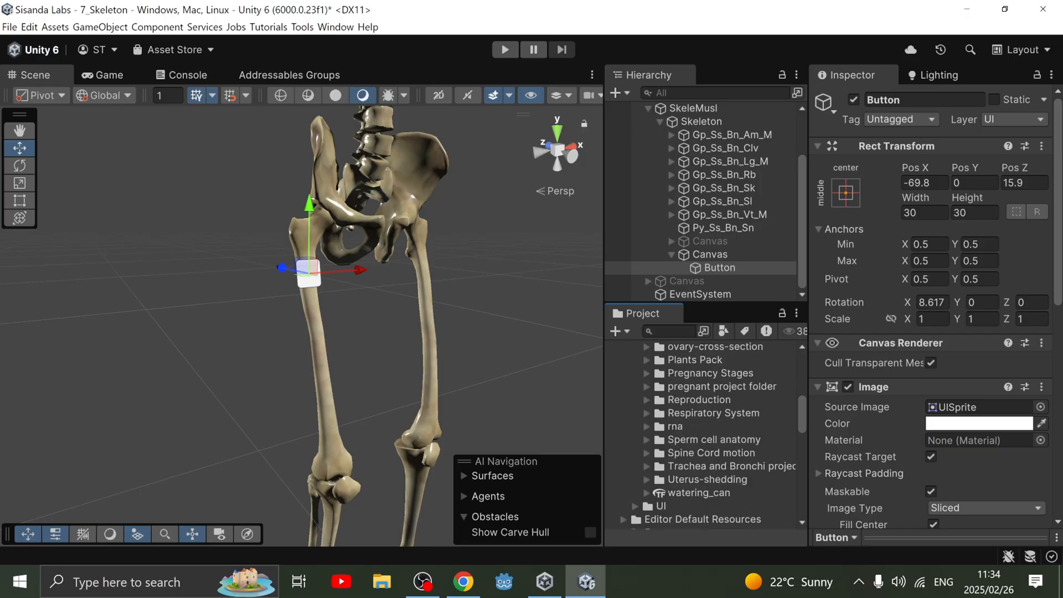
scroll(715, 435, down, 2)
scroll(714, 434, up, 2)
scroll(714, 434, up, 5)
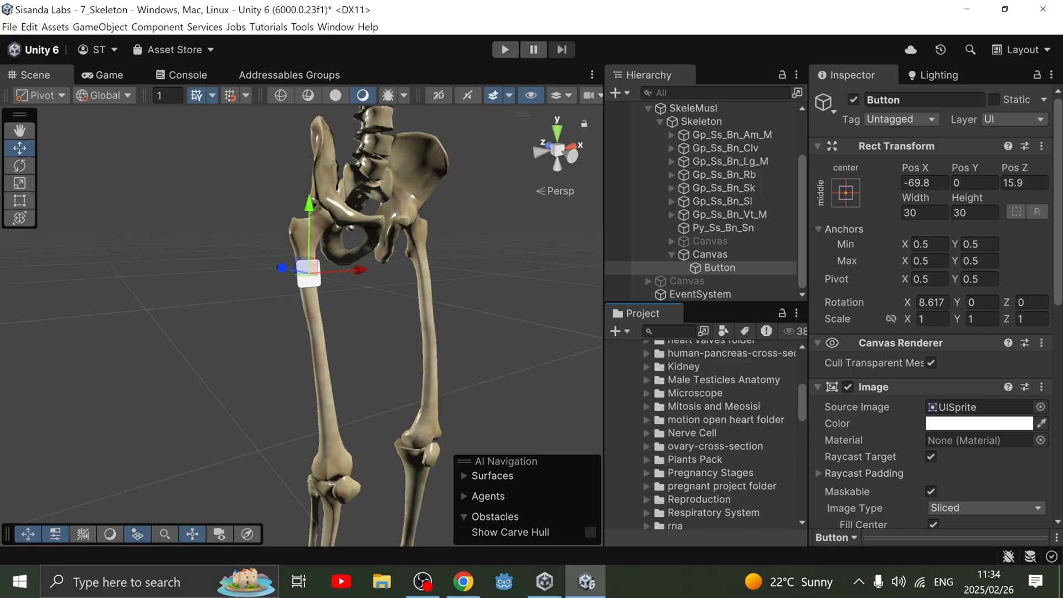
scroll(714, 434, up, 3)
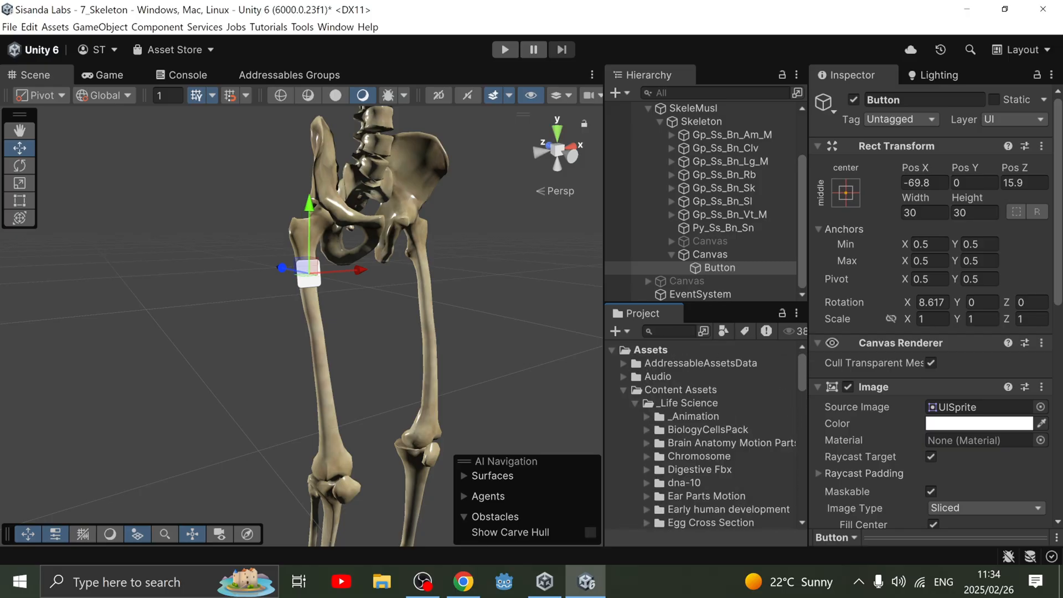
scroll(714, 434, down, 3)
scroll(714, 435, up, 3)
click(687, 404)
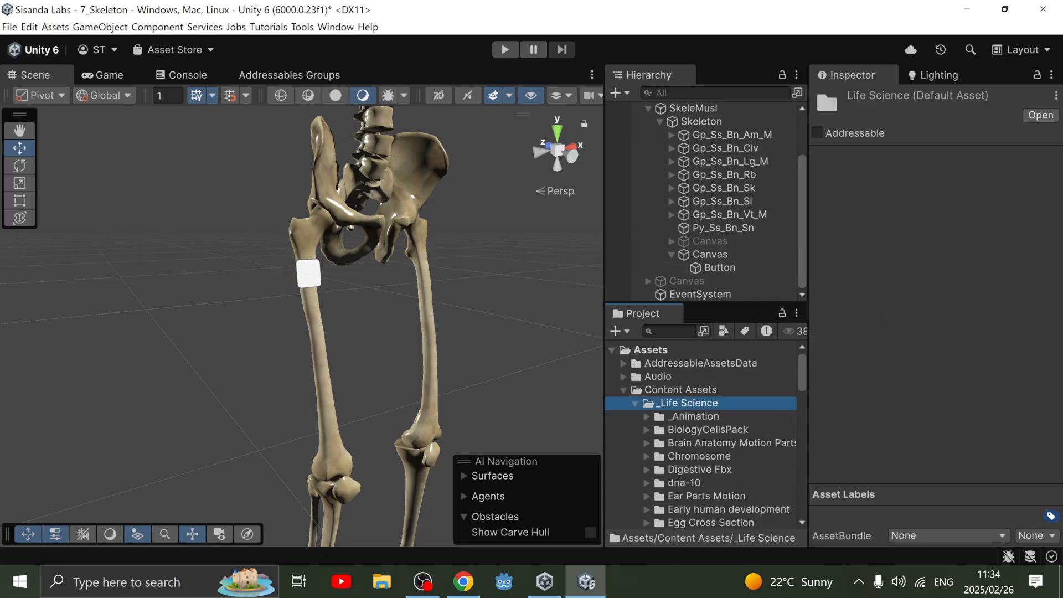
key(Left)
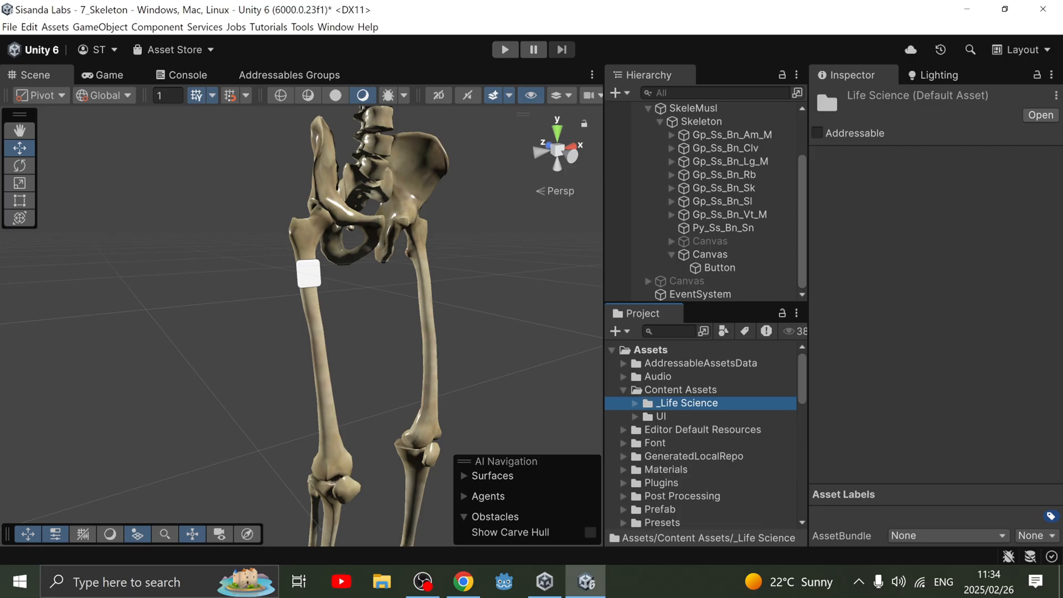
click(635, 417)
scroll(700, 434, down, 1)
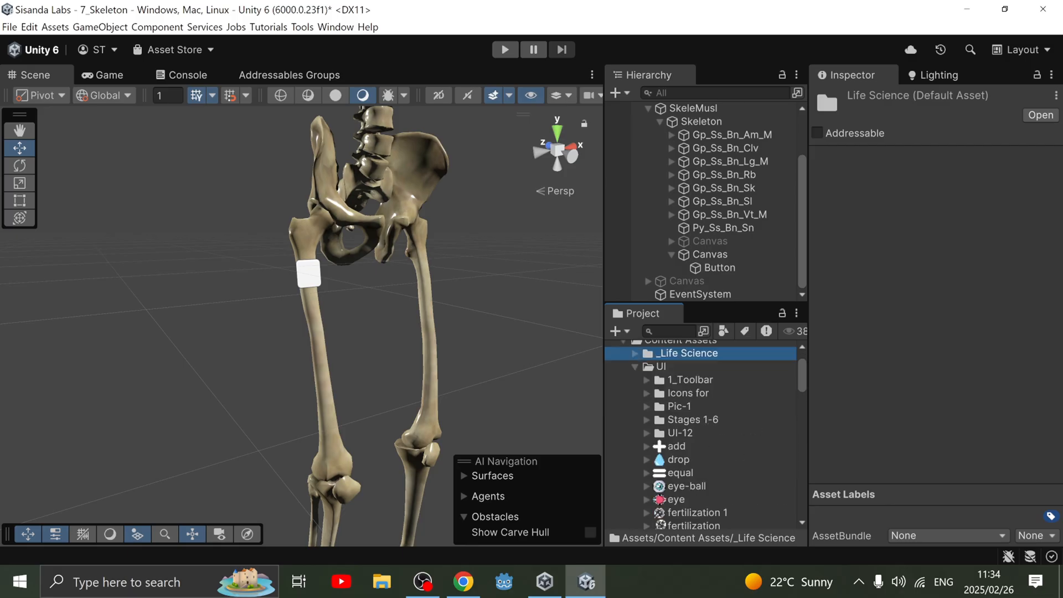
Step: Find the radio-button and radio images in the UI folder and preview both
scroll(701, 434, down, 3)
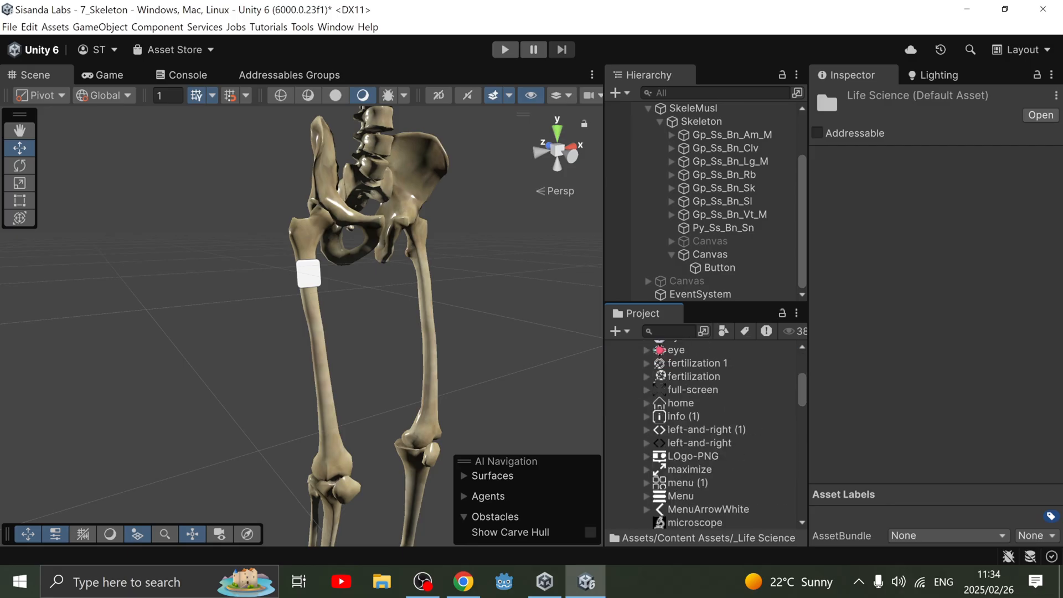
scroll(701, 435, down, 4)
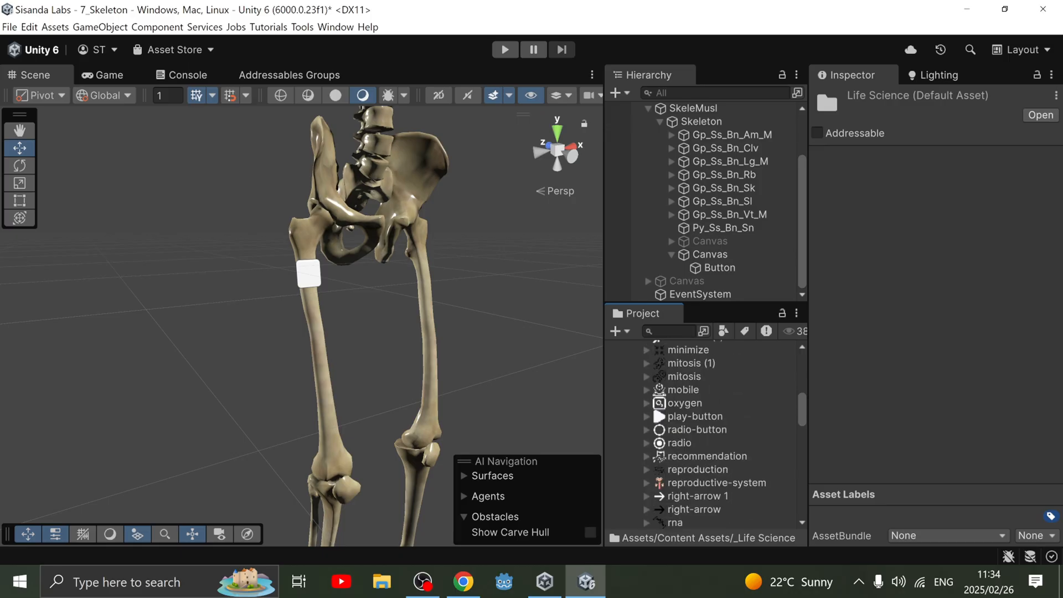
click(659, 430)
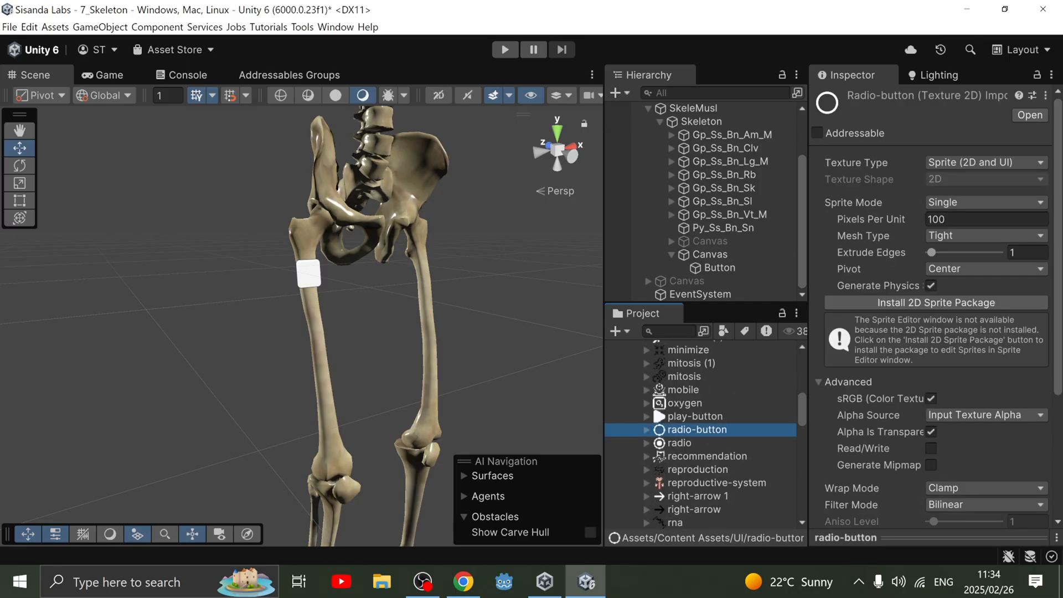
click(679, 443)
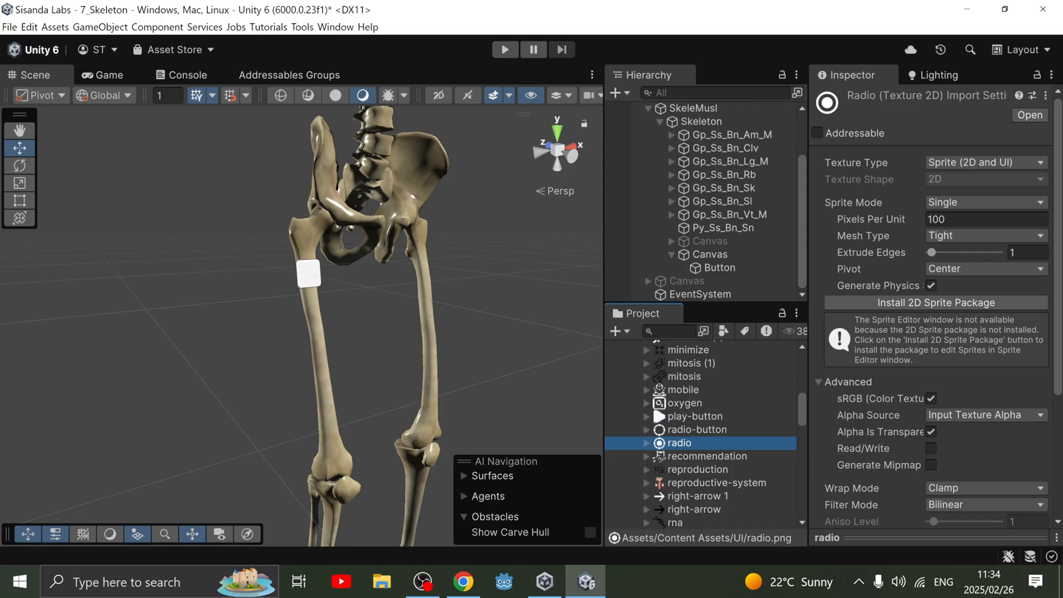
Step: Assign the radio-button sprite from the UI folder as the Button's Source Image
click(687, 430)
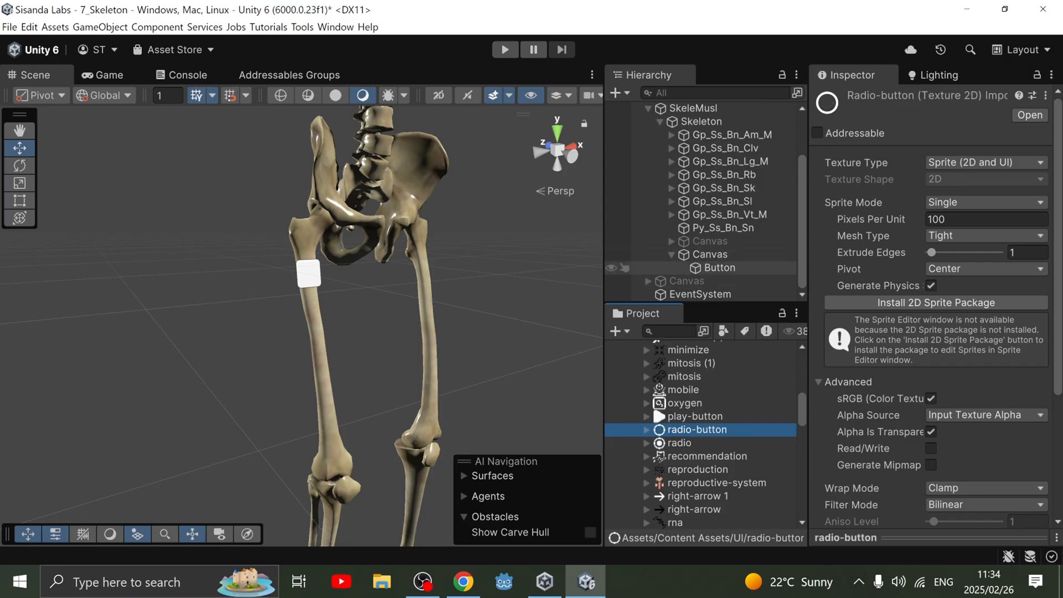
scroll(706, 434, down, 5)
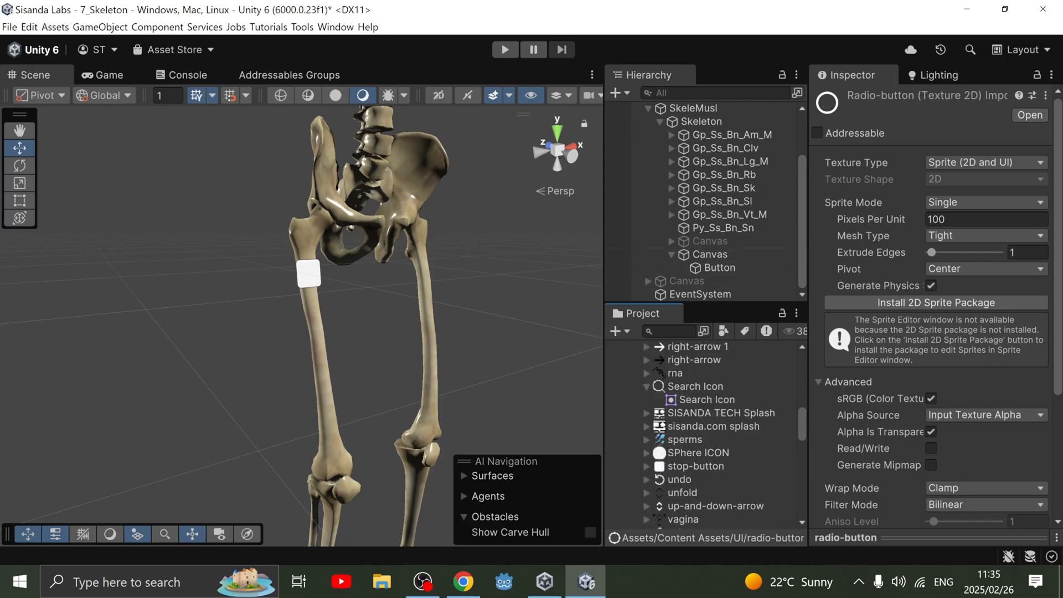
scroll(700, 435, up, 5)
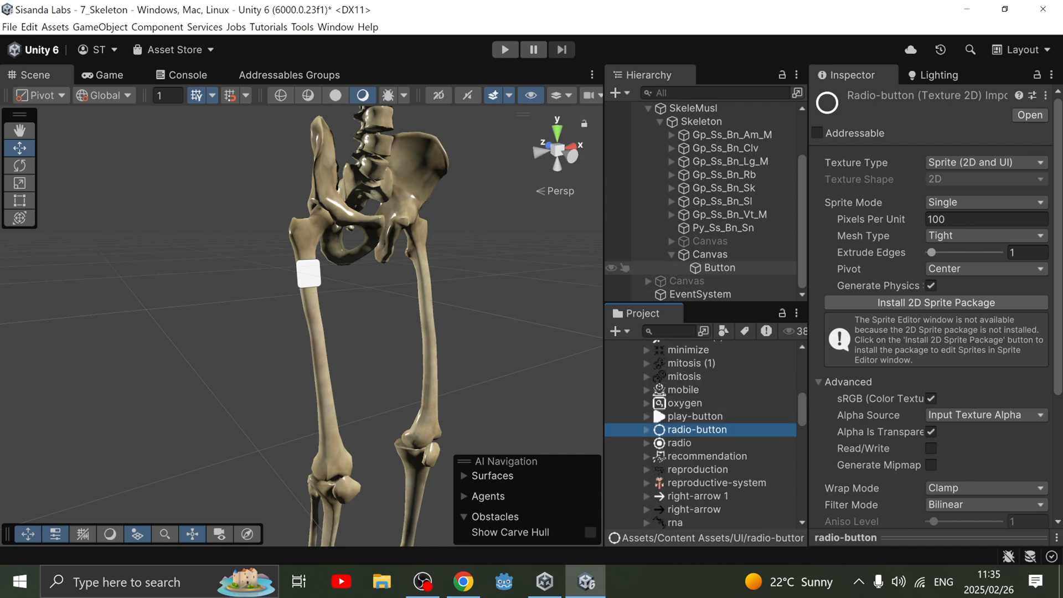
click(718, 268)
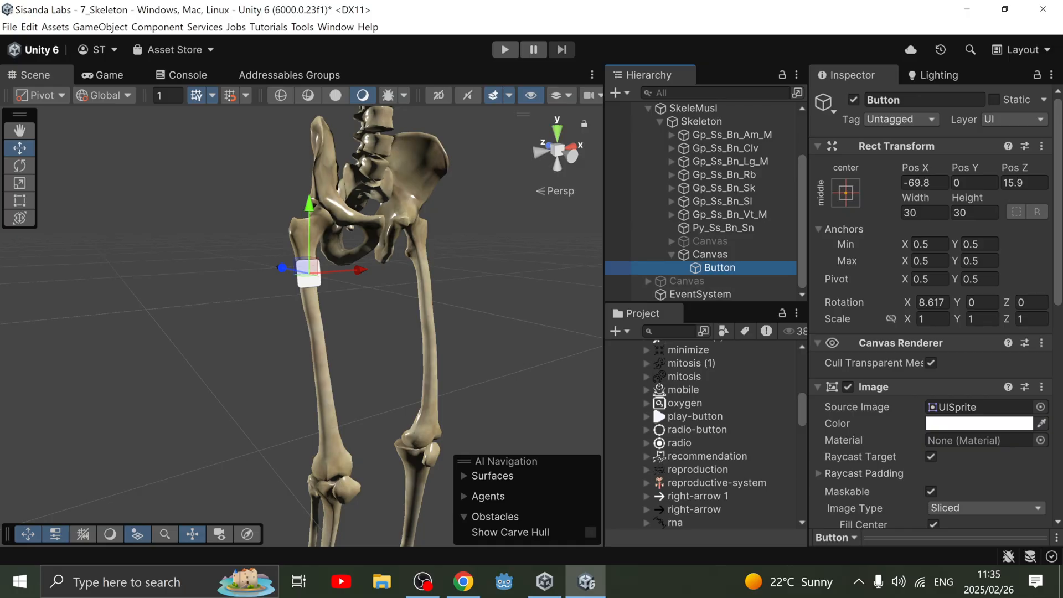
drag(697, 430, 976, 408)
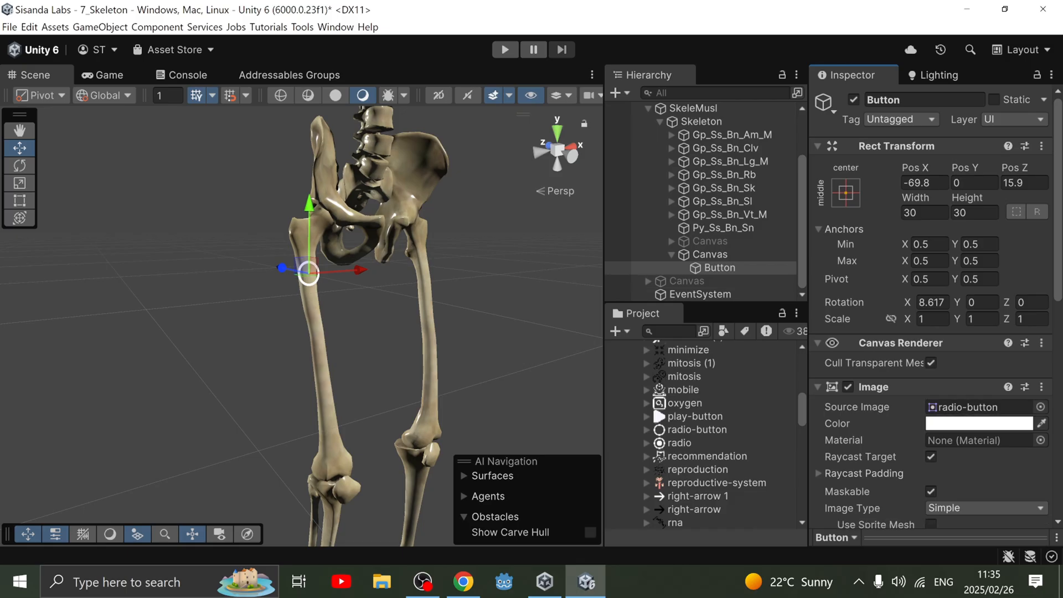
Step: Shift the ring button along X to Pos X -68 so it sits centred on the thigh bone
right_drag(443, 311, 332, 310)
middle_drag(333, 310, 164, 329)
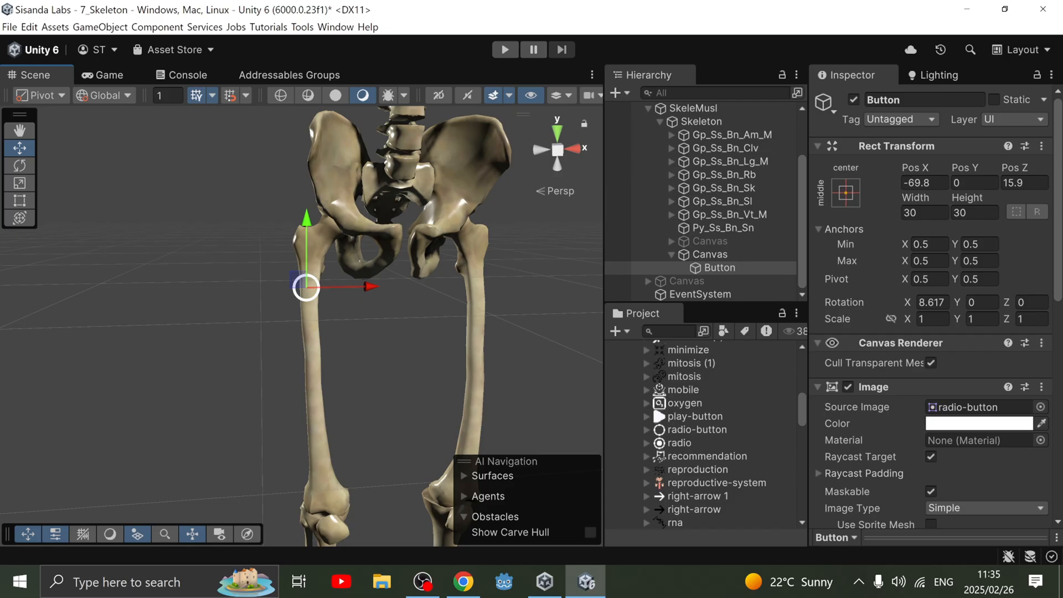
drag(306, 286, 308, 287)
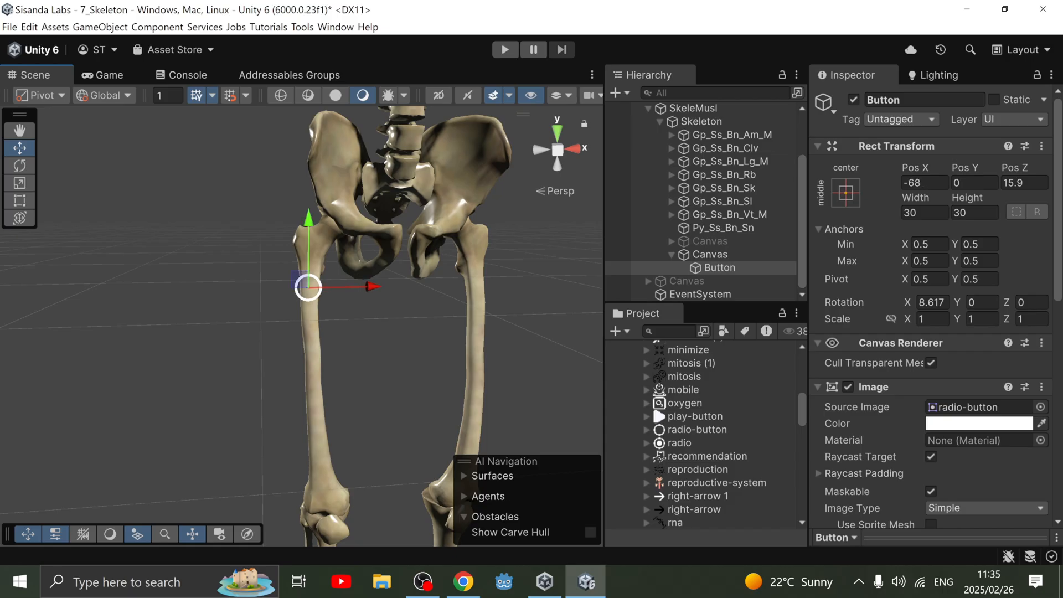
Step: Duplicate the ring button and move the copy down onto the same leg's knee, at about X -54.7, Y -208.3, Z -39.4
key(ctrl+d)
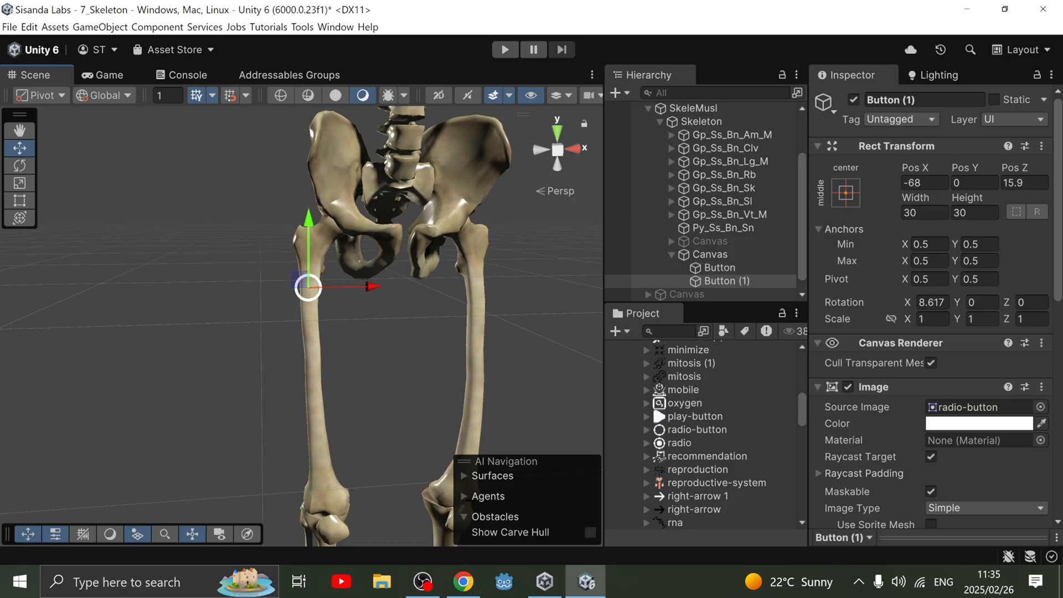
drag(309, 221, 308, 314)
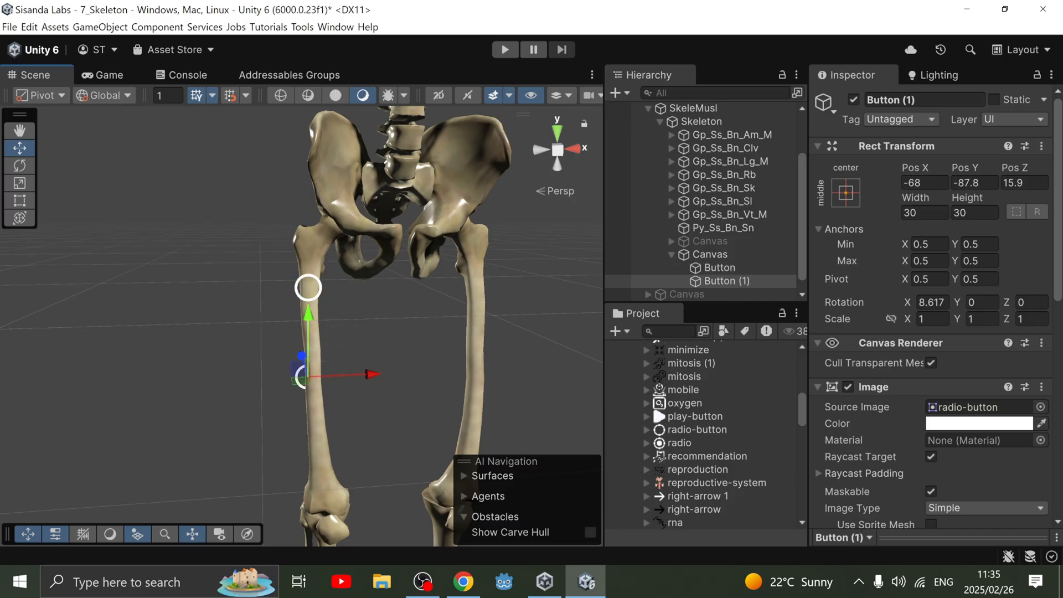
drag(302, 358, 346, 529)
mouse_move(321, 488)
mouse_down()
mouse_move(318, 471)
mouse_move(319, 480)
mouse_up()
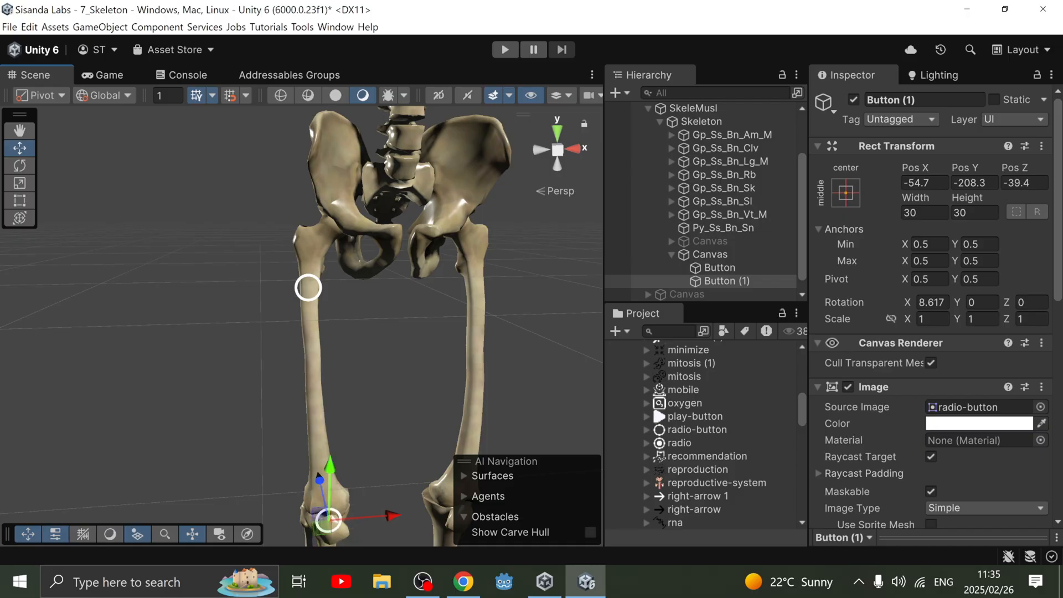
scroll(302, 325, up, 2)
scroll(301, 325, down, 5)
scroll(302, 325, up, 2)
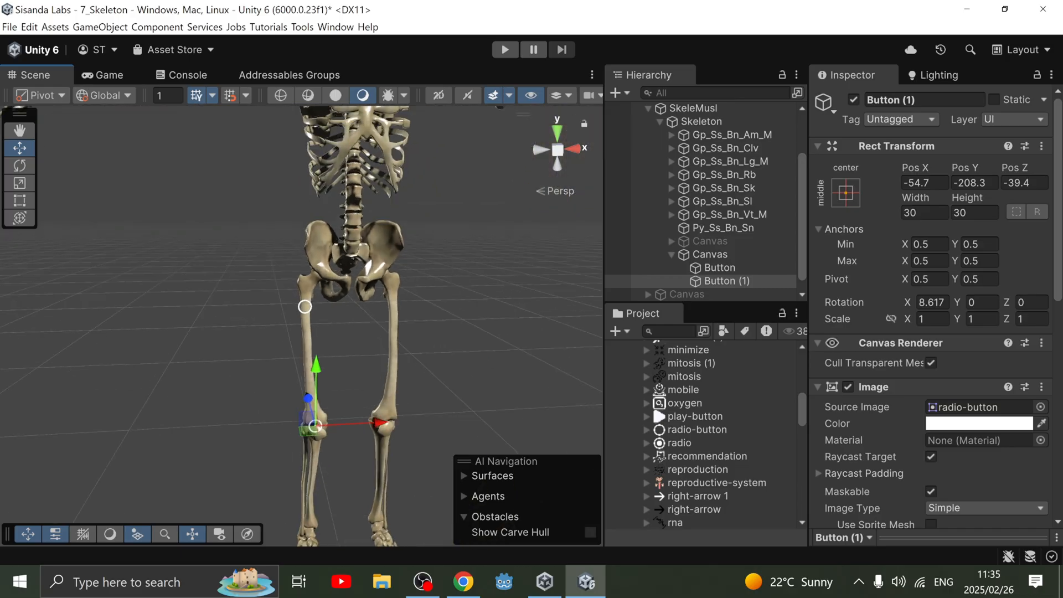
scroll(305, 306, down, 4)
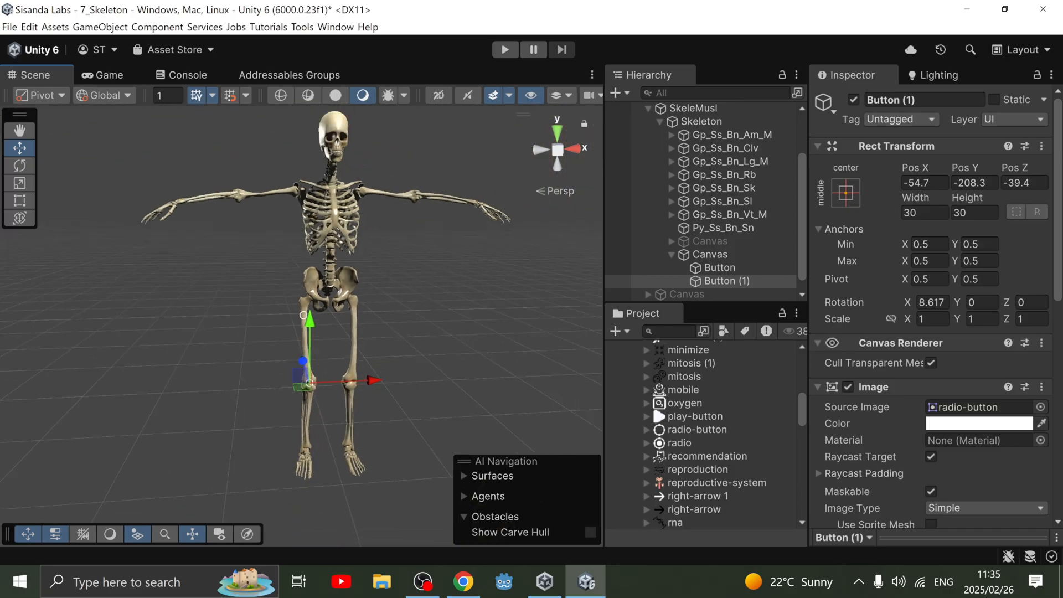
scroll(305, 306, down, 2)
scroll(305, 307, up, 2)
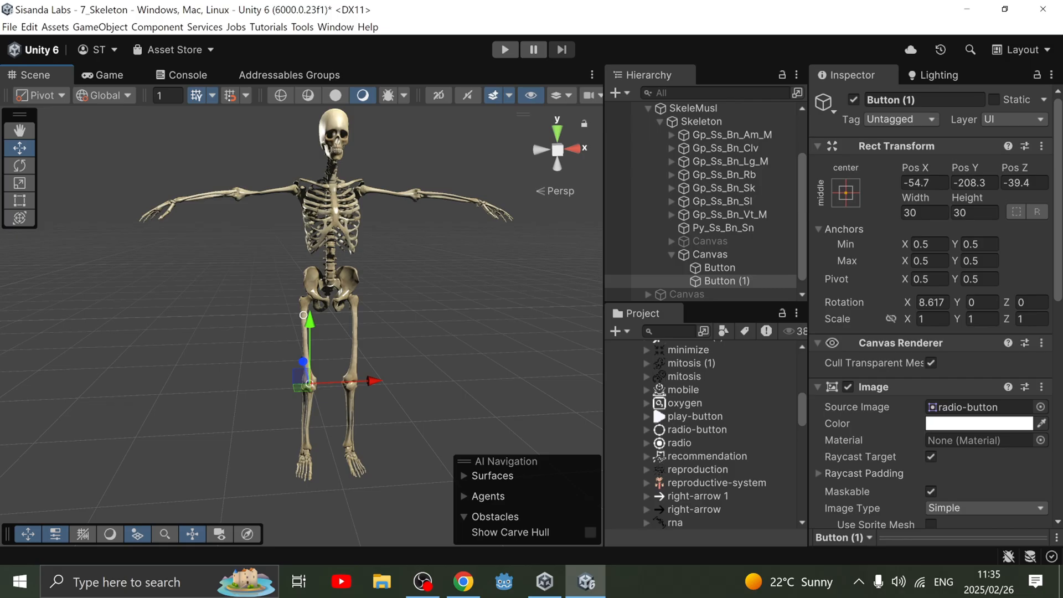
Step: Switch to Chrome and search Google for "skeleton labelling"
key(alt+Tab)
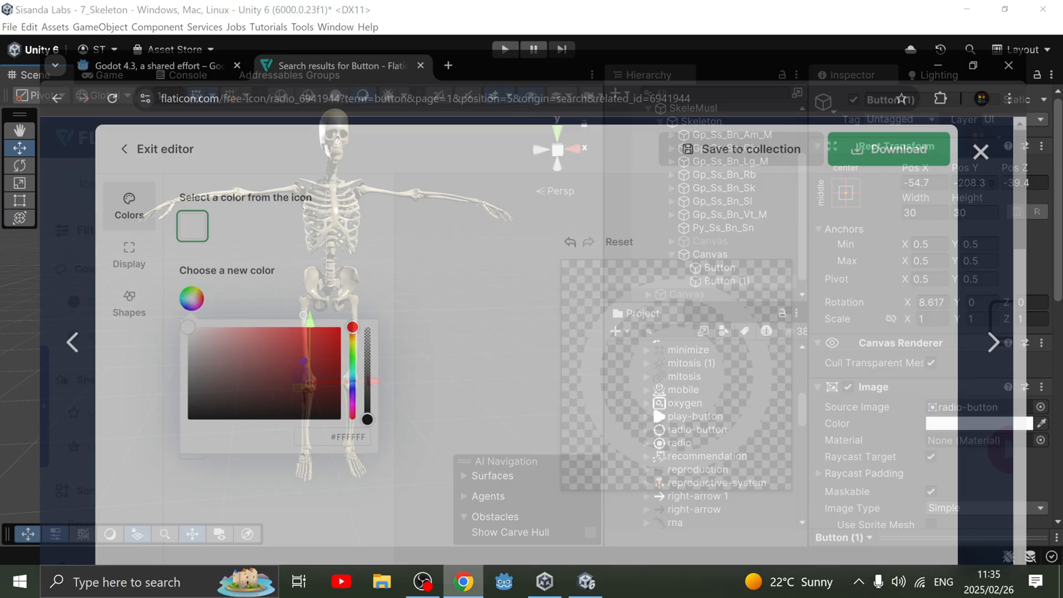
key(ctrl+l)
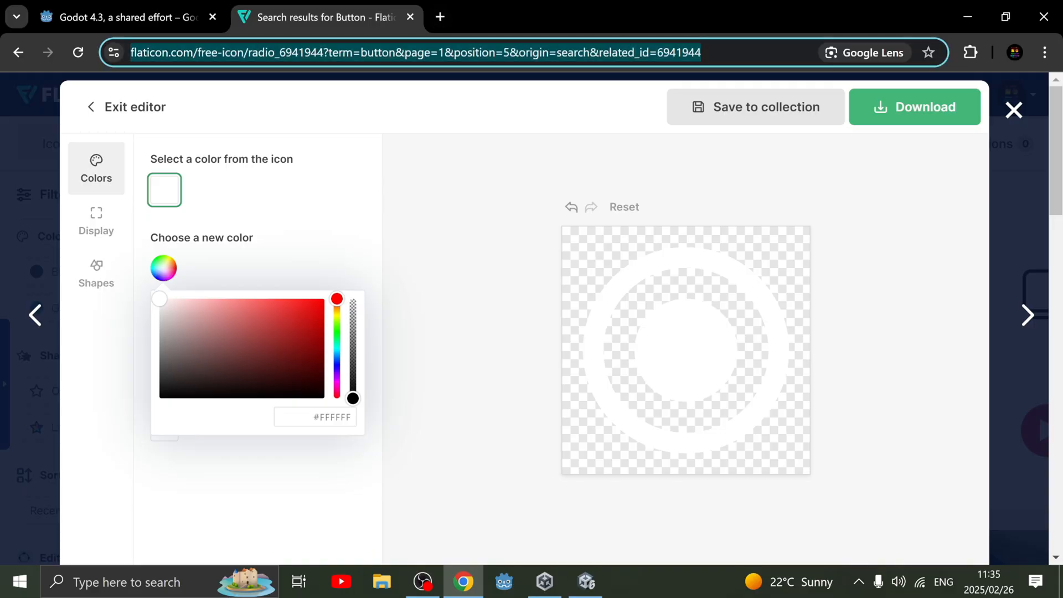
text(skeleton)
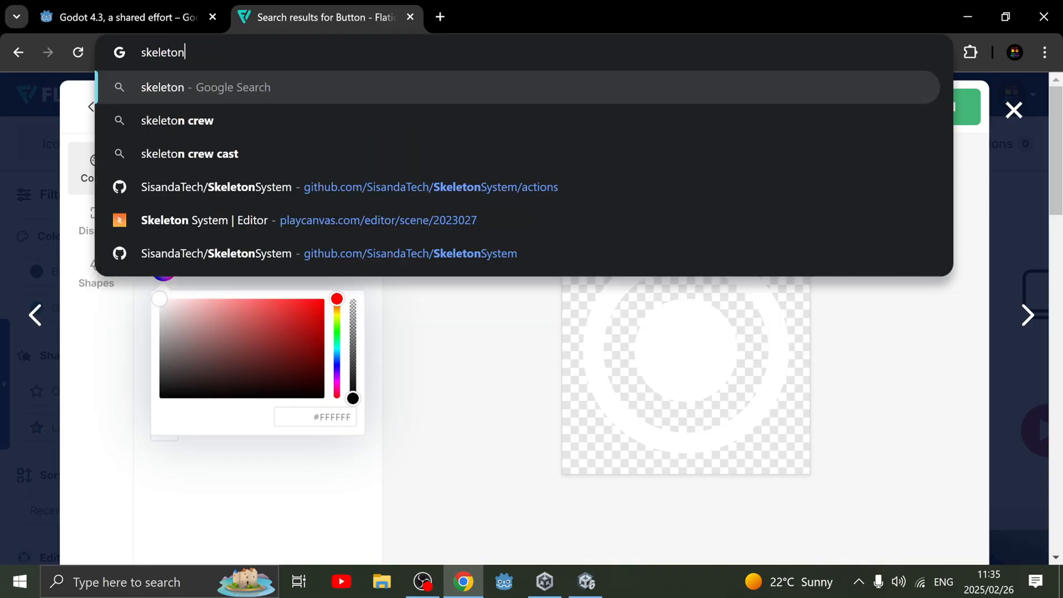
text( labelli)
text(ng)
key(Return)
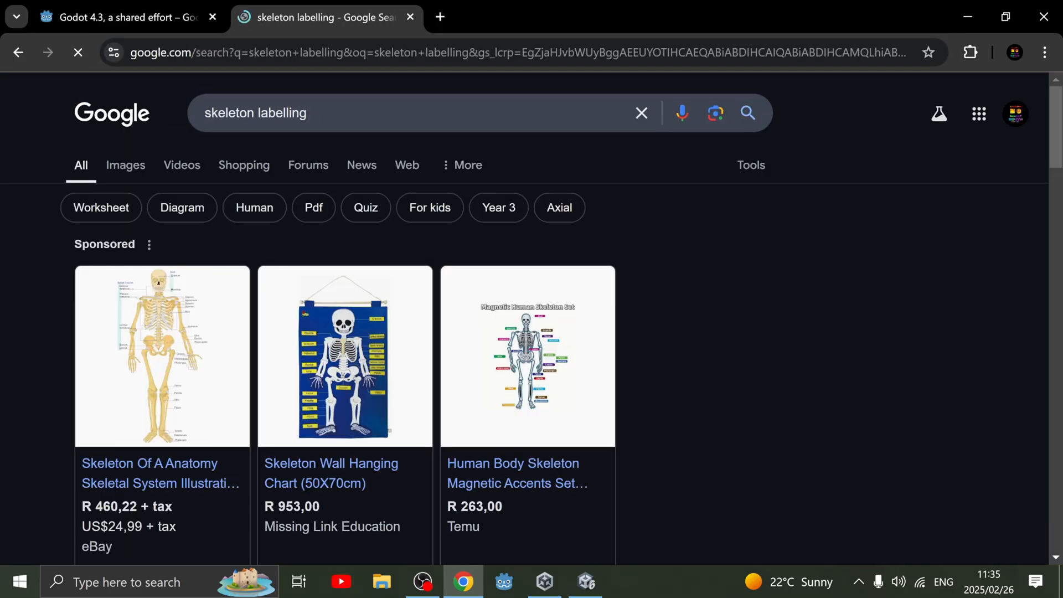
Step: Open the eBay listing for the skeletal system poster, examine the bone labels on its diagram, and close the listing
mouse_move(161, 355)
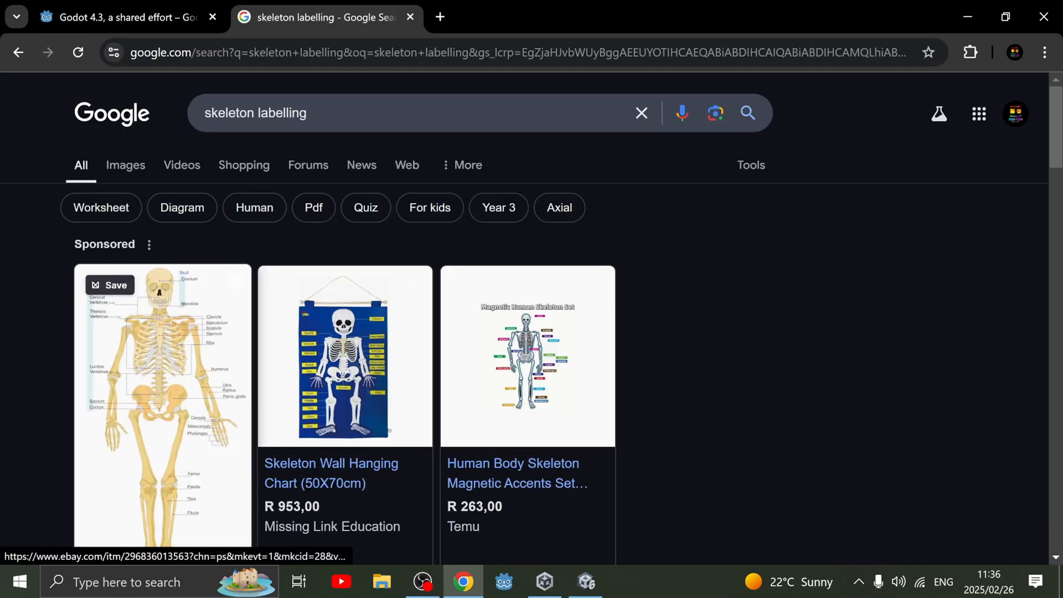
click(161, 355)
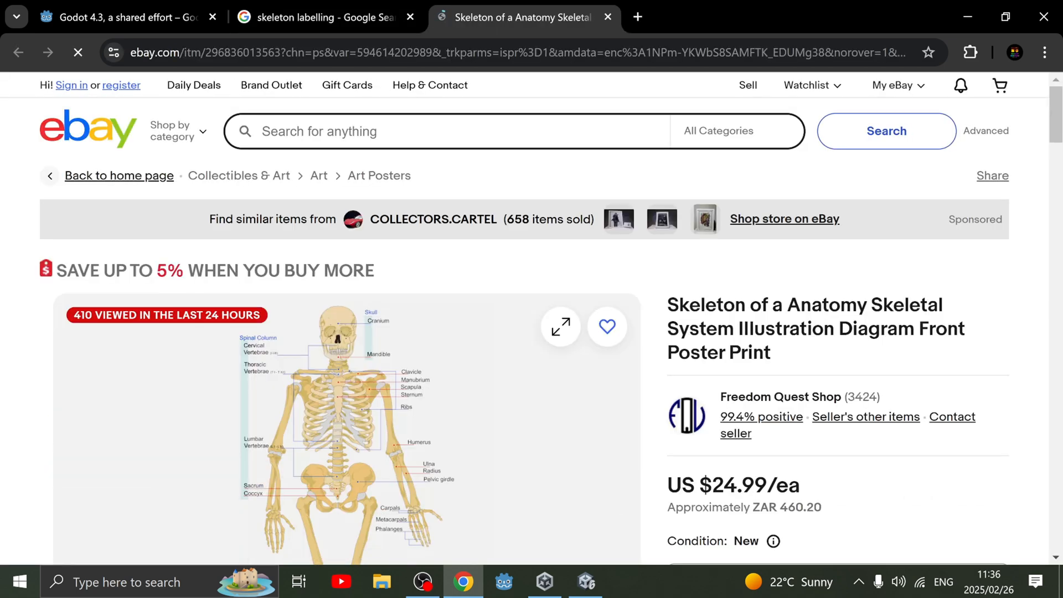
scroll(532, 318, down, 5)
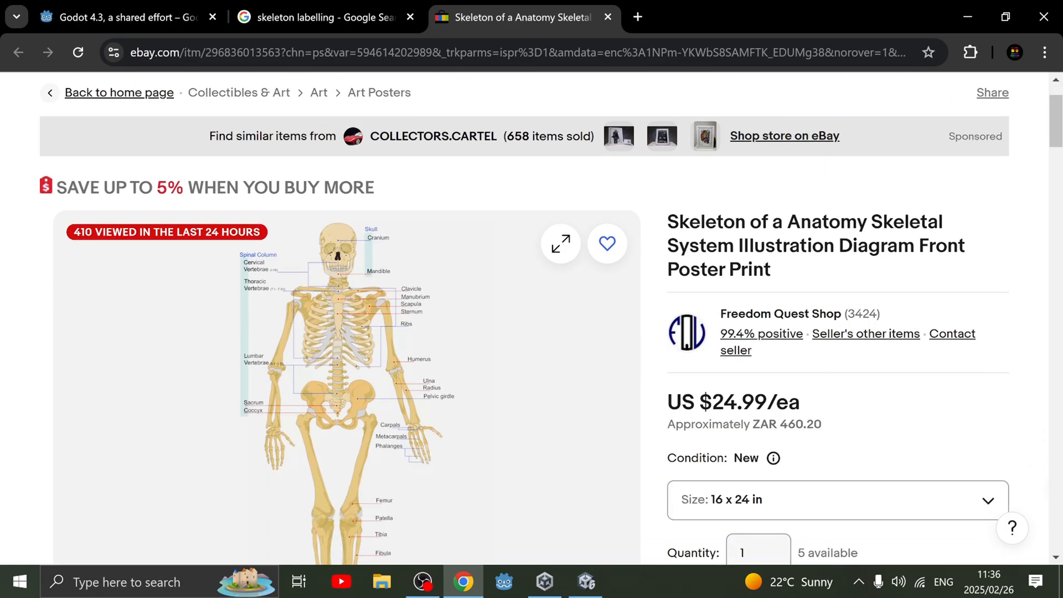
scroll(531, 319, up, 2)
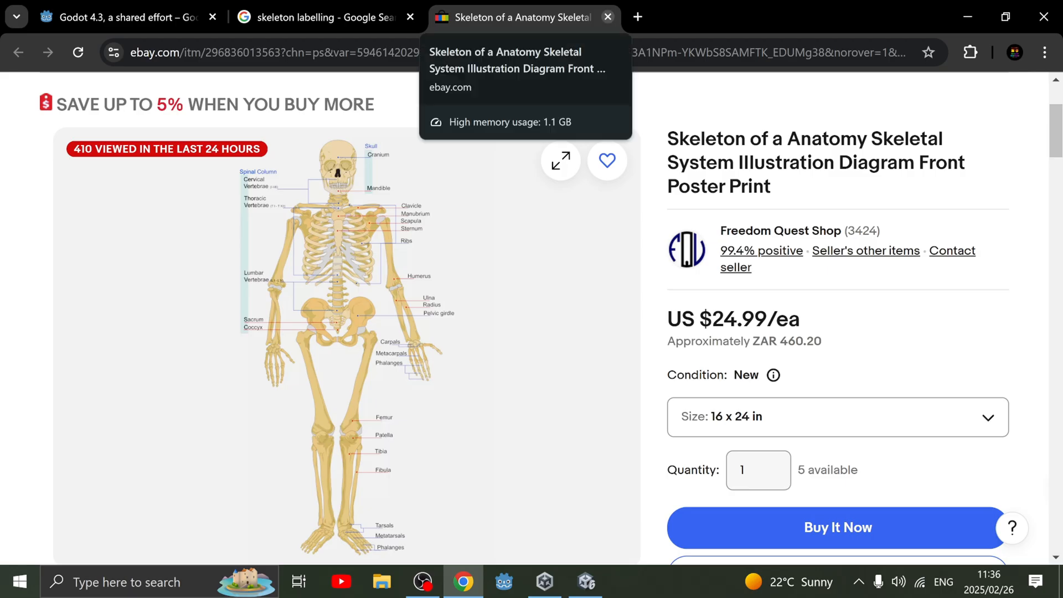
click(608, 16)
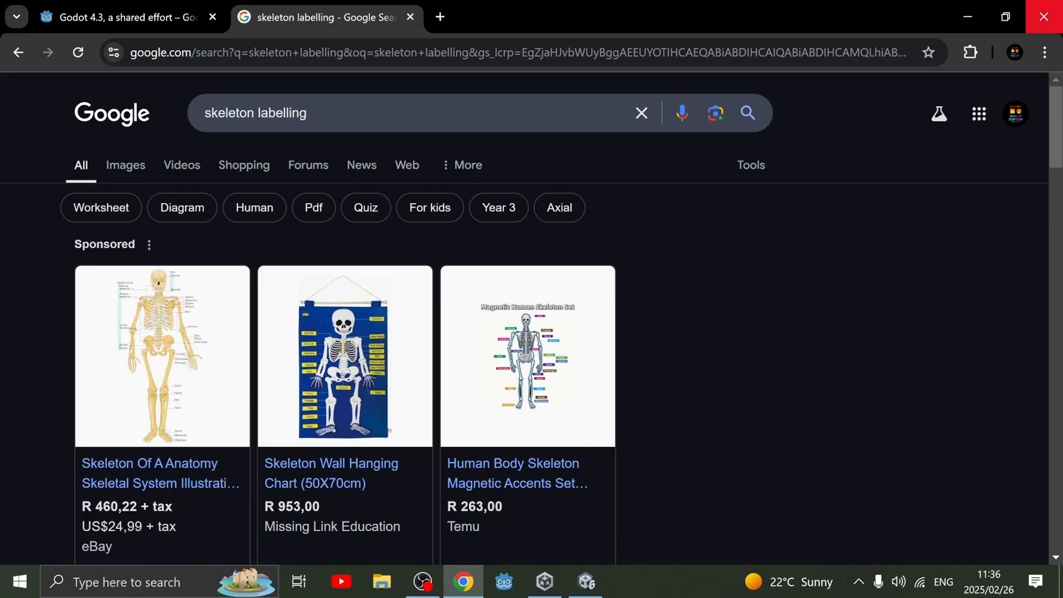